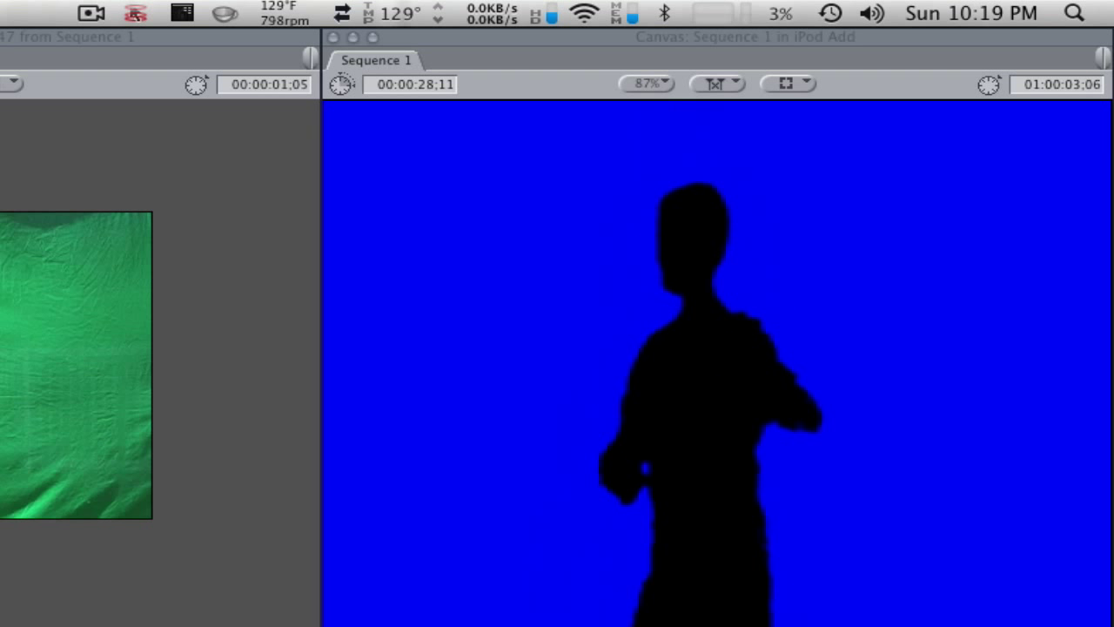
Shuttle the silhouette preview forward and in reverse, then scrub further along the sequence.
{"action": "key", "text": "l"}
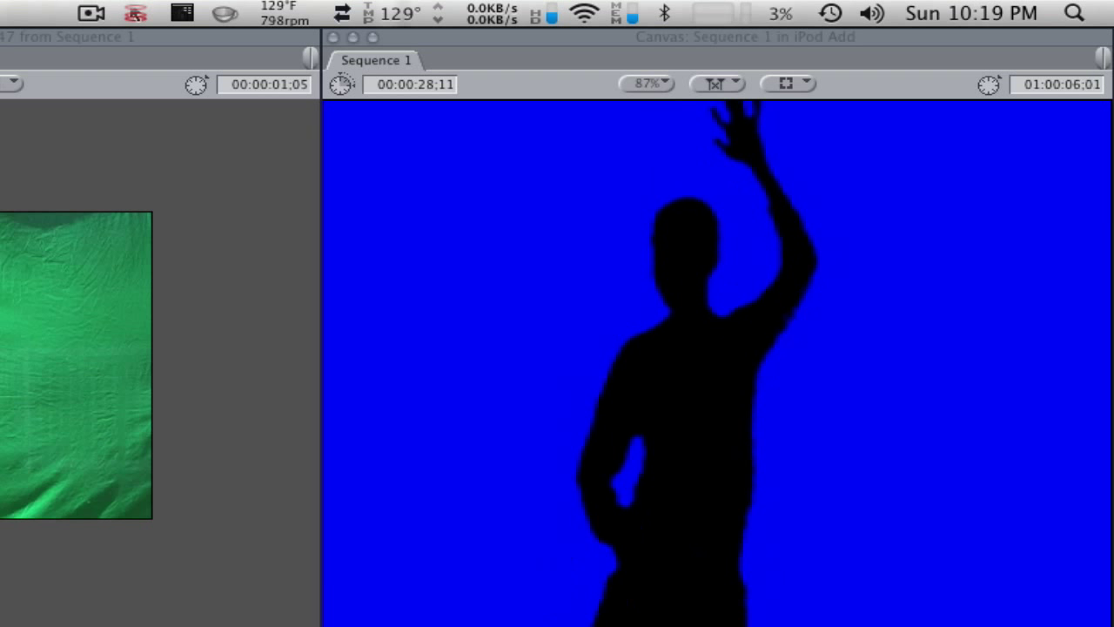
{"action": "key", "text": "j"}
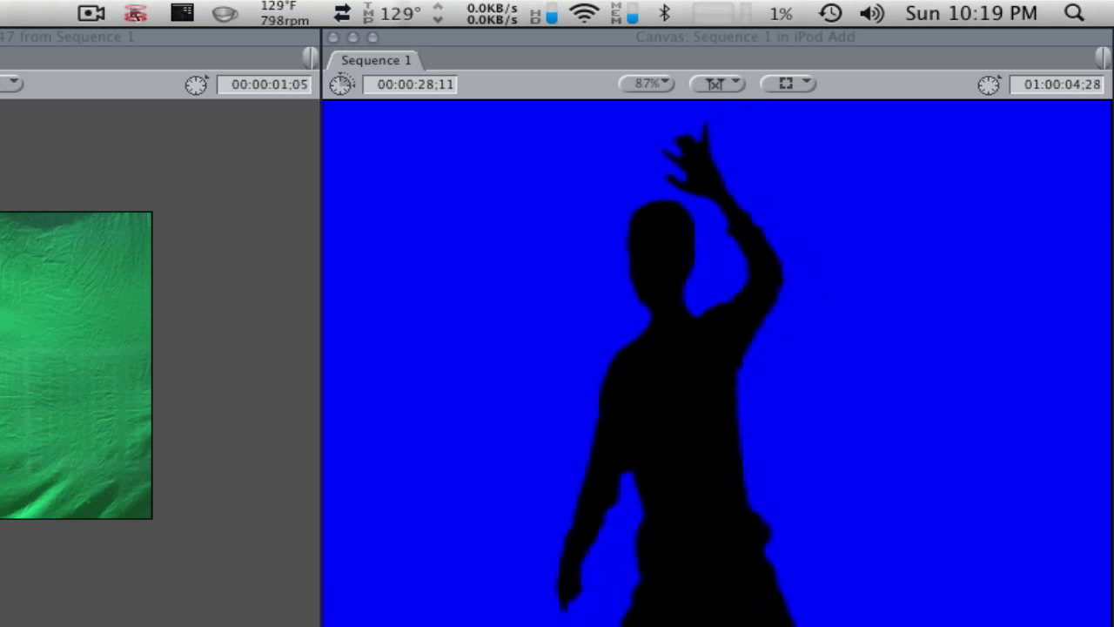
{"action": "key", "text": "l"}
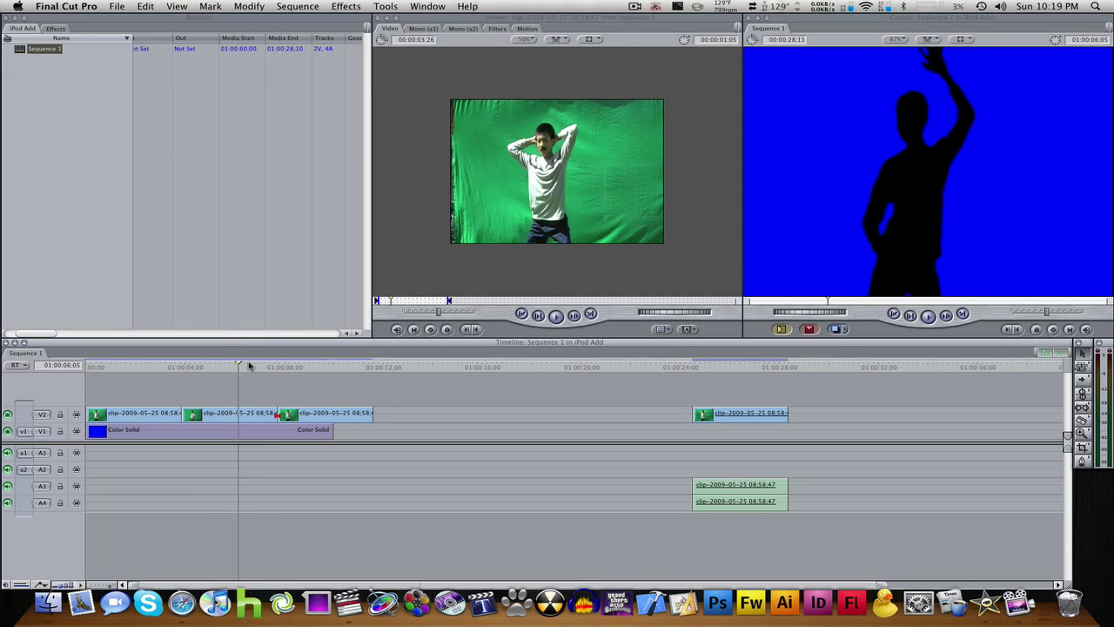
{"action": "mouse_move", "coordinate": [248, 366]}
{"action": "left_mouse_down"}
{"action": "mouse_move", "coordinate": [279, 367]}
{"action": "mouse_move", "coordinate": [236, 366]}
{"action": "mouse_move", "coordinate": [243, 377]}
{"action": "left_mouse_up"}
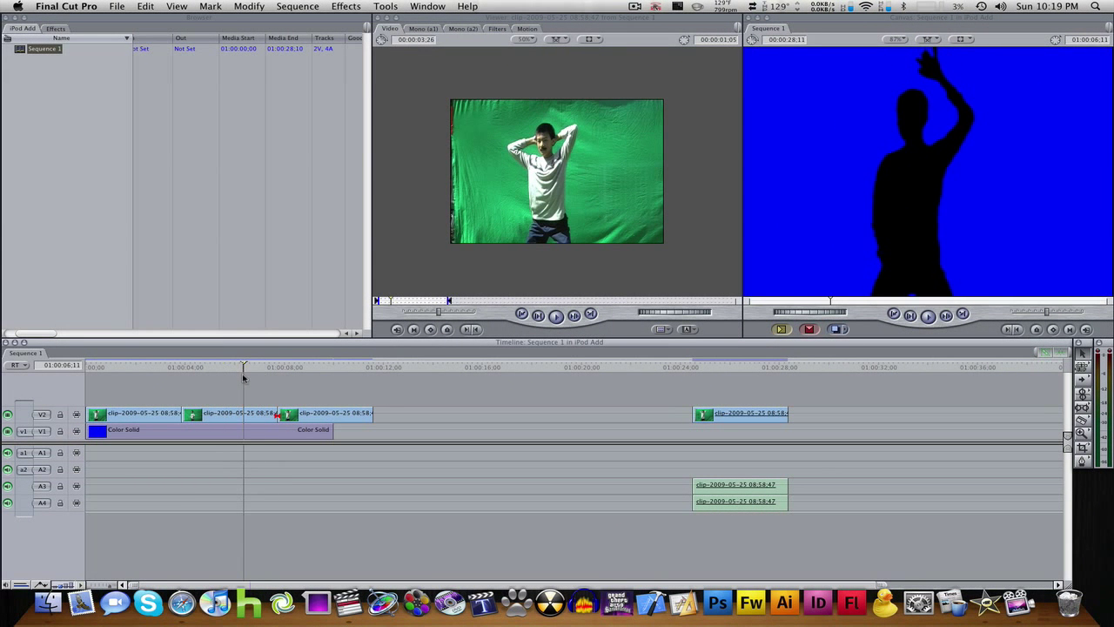
{"action": "left_click", "coordinate": [452, 368]}
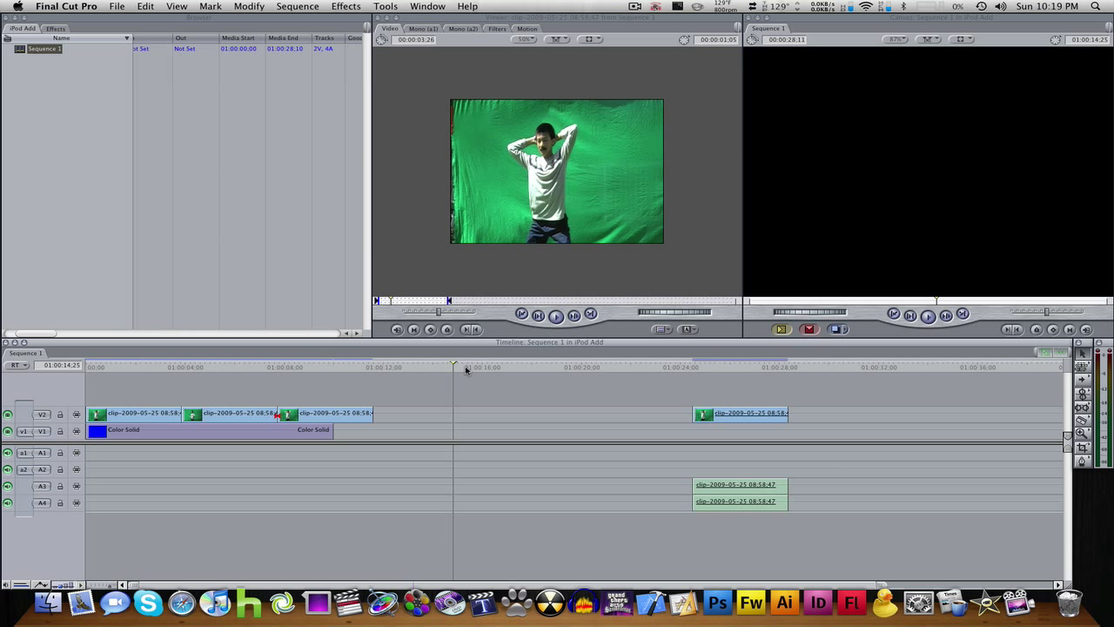
Scrub to the unkeyed green-screen dancer clip near 01:00:24 and play it twice.
{"action": "left_click_drag", "start_coordinate": [459, 369], "coordinate": [693, 357]}
{"action": "key", "text": "space"}
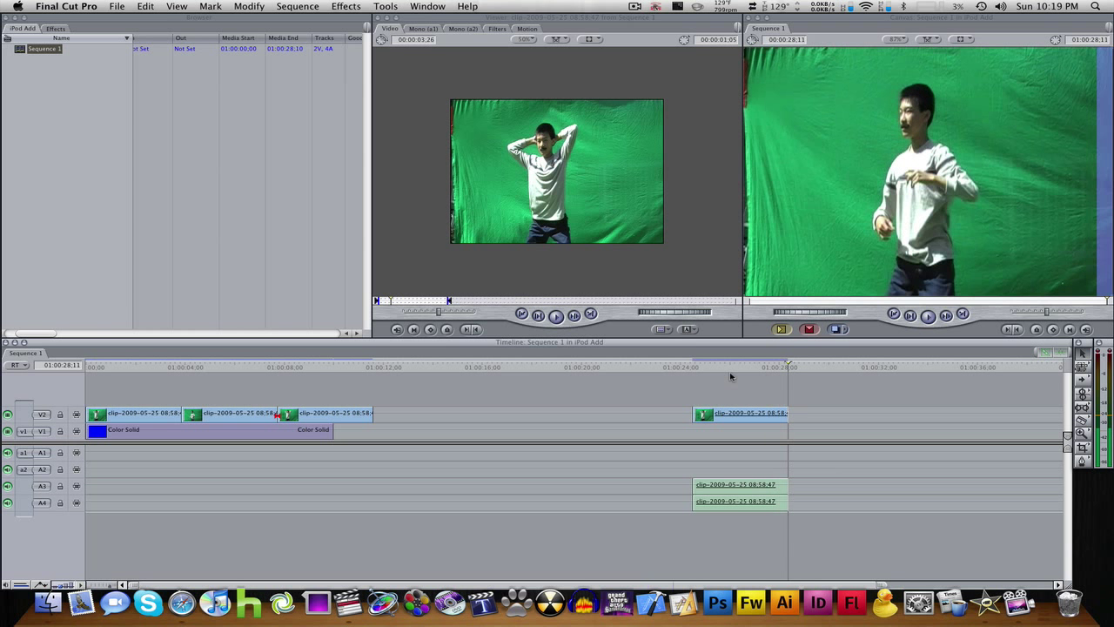
{"action": "left_click_drag", "start_coordinate": [700, 368], "coordinate": [673, 368]}
{"action": "key", "text": "space"}
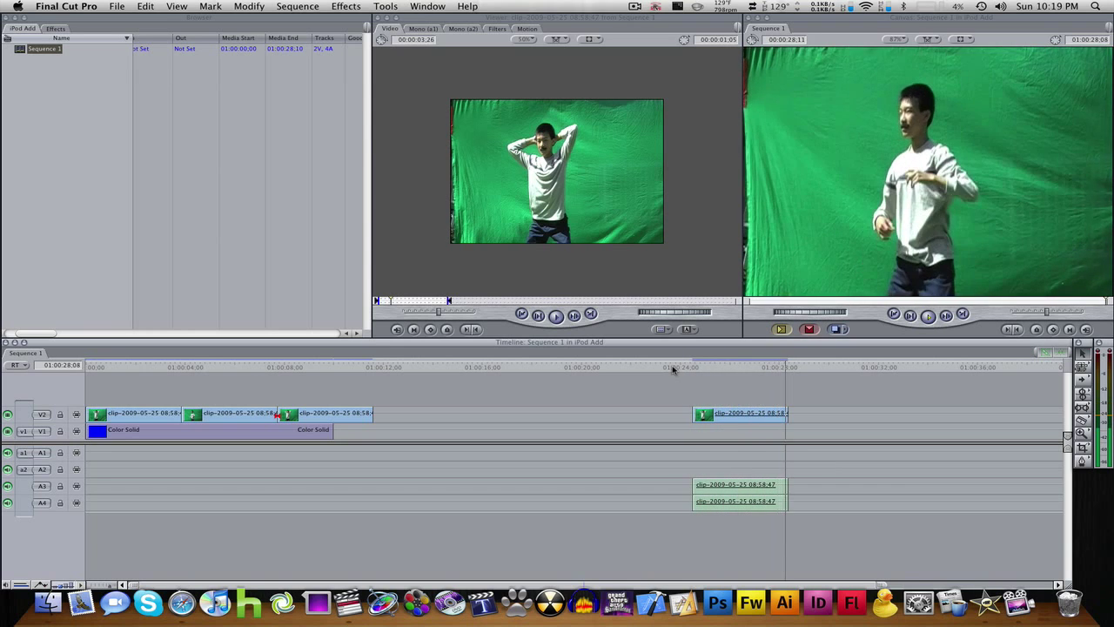
{"action": "left_click_drag", "start_coordinate": [689, 369], "coordinate": [712, 352]}
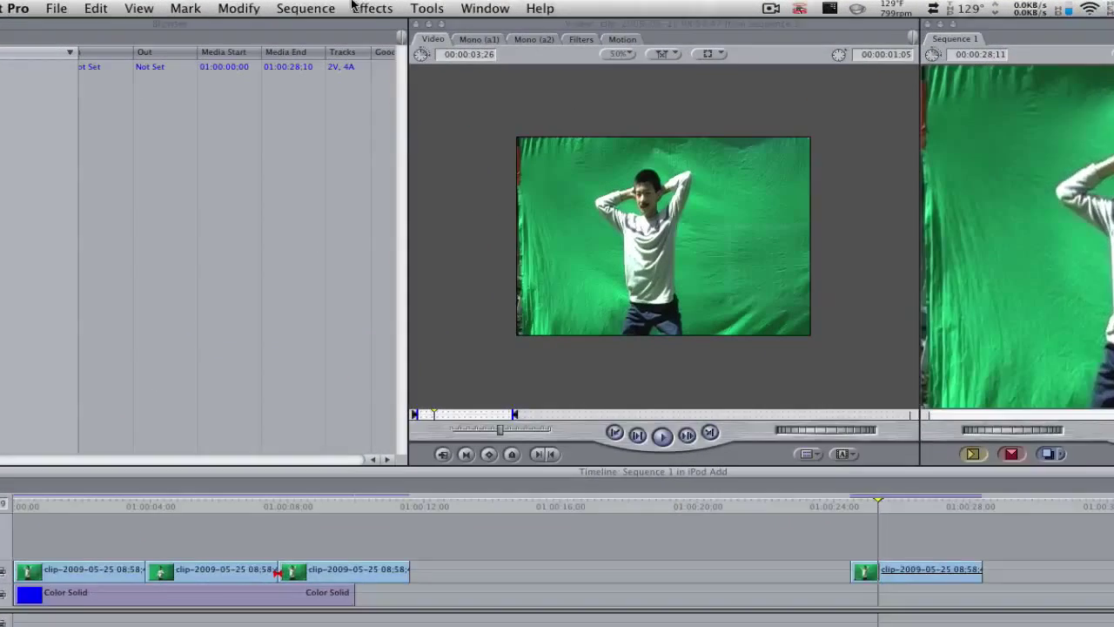
Apply the Chroma Keyer filter from Effects > Video Filters > Key to the dancer clip.
{"action": "left_click", "coordinate": [346, 6]}
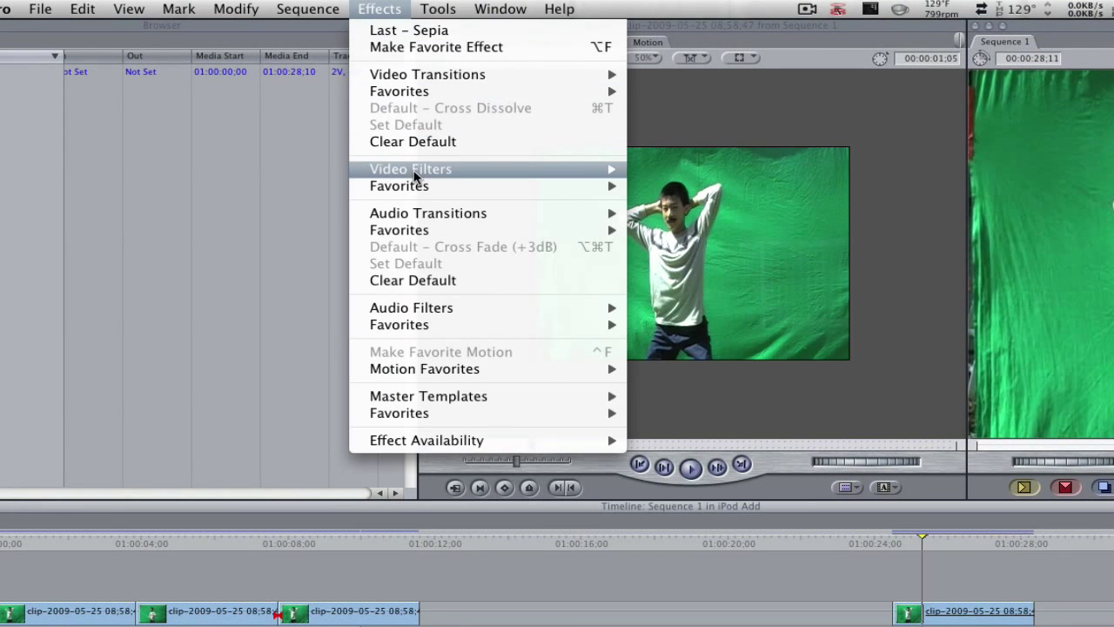
{"action": "mouse_move", "coordinate": [374, 117]}
{"action": "mouse_move", "coordinate": [727, 253]}
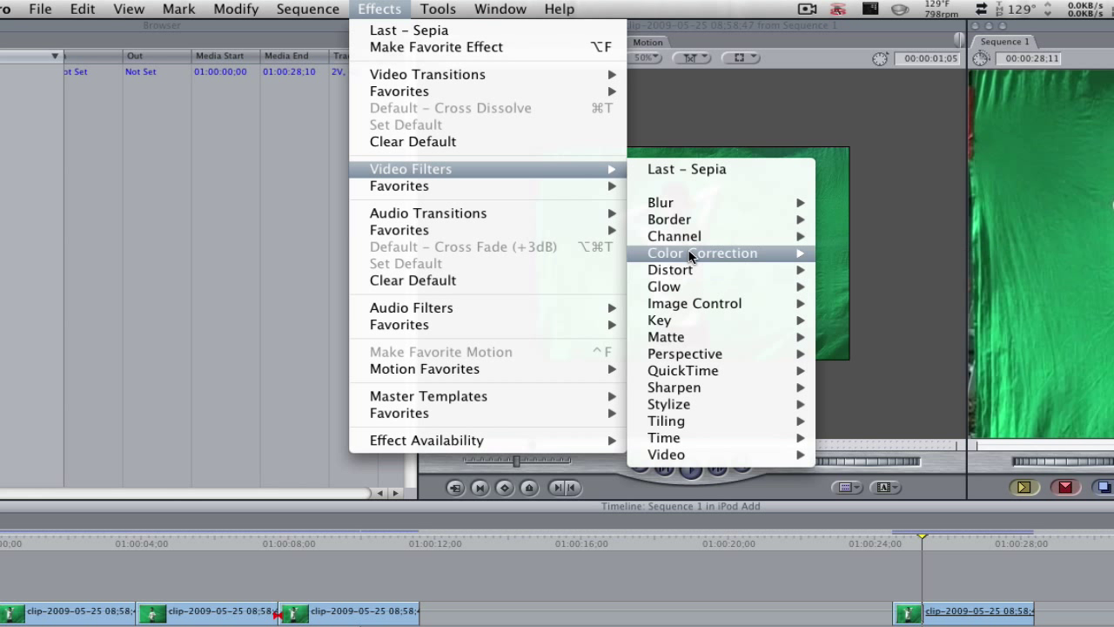
{"action": "mouse_move", "coordinate": [703, 322]}
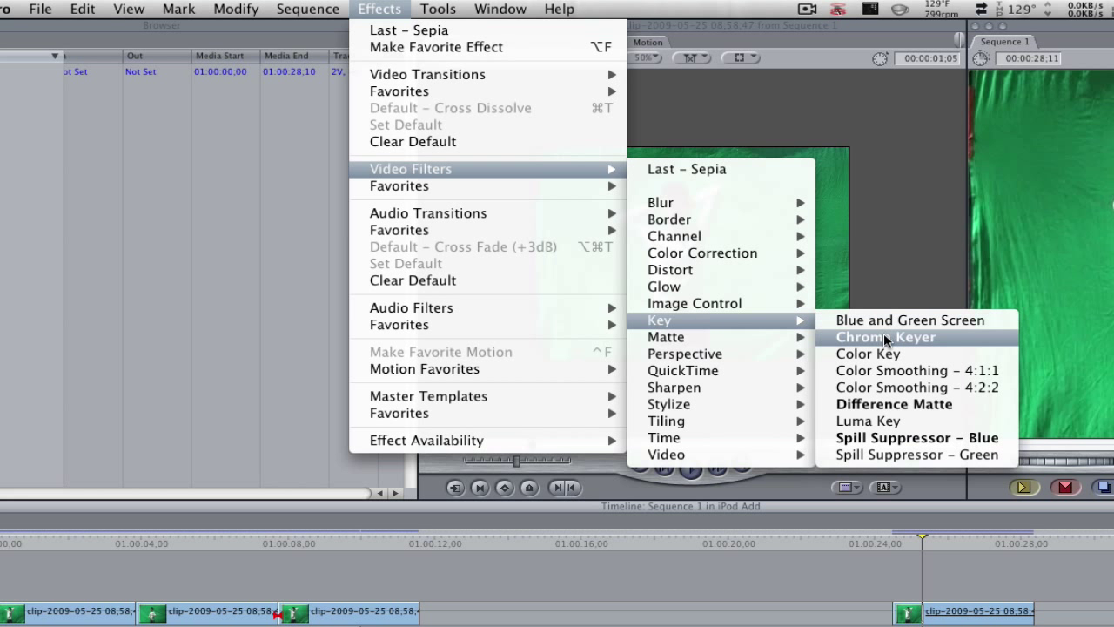
{"action": "left_click", "coordinate": [880, 337]}
Check the Filters tab and scrub the Canvas to compare the black-backed key with the silhouette section.
{"action": "left_click", "coordinate": [620, 44]}
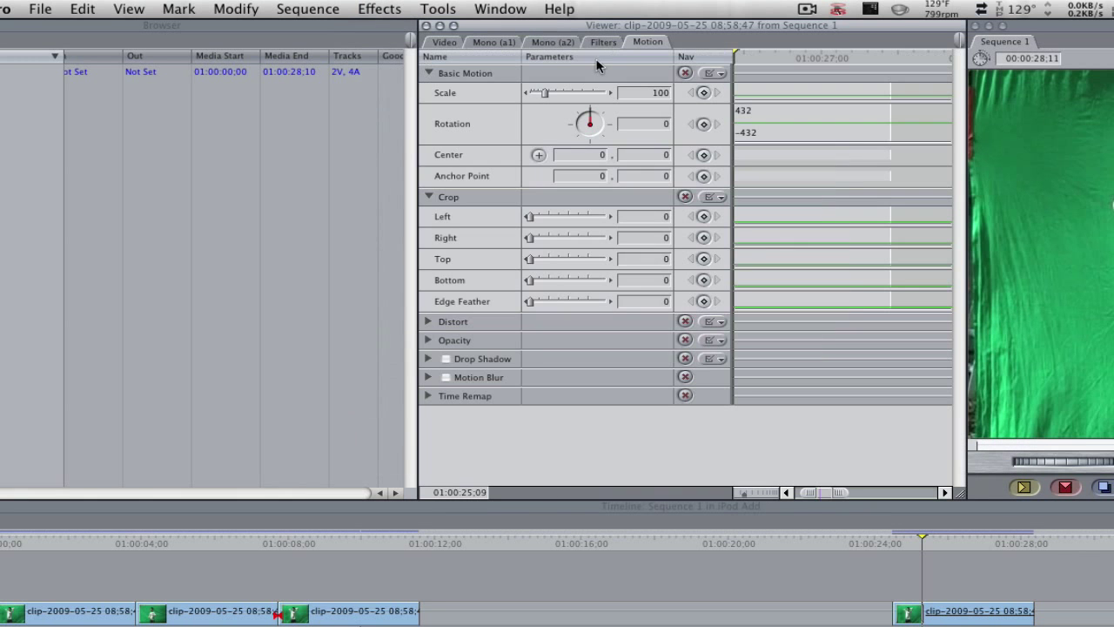
{"action": "left_click", "coordinate": [598, 44]}
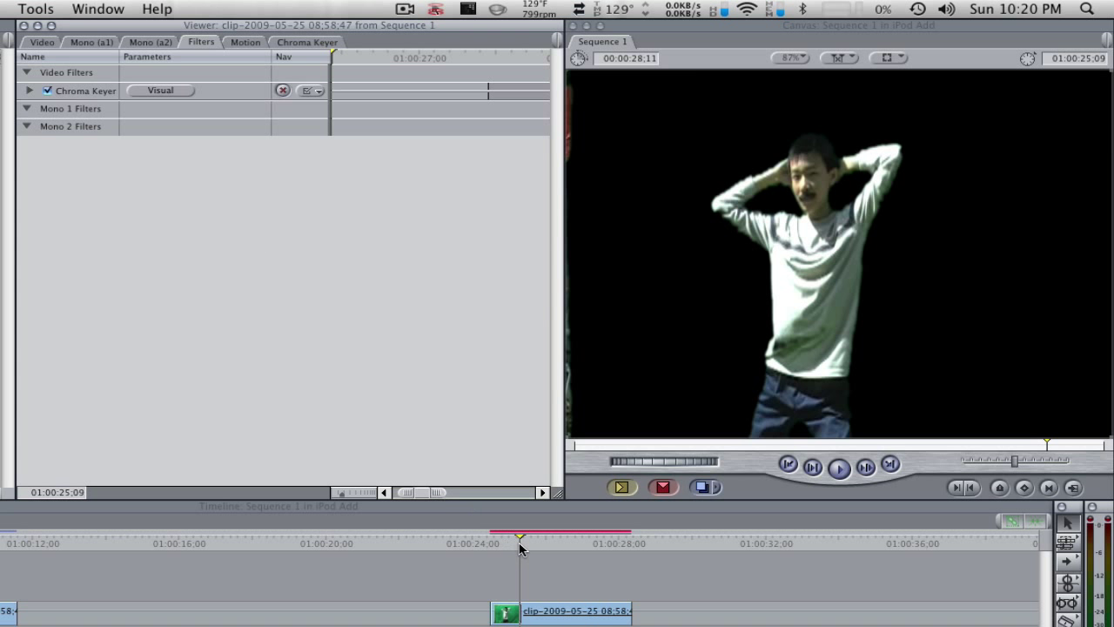
{"action": "left_click_drag", "start_coordinate": [521, 546], "coordinate": [545, 546]}
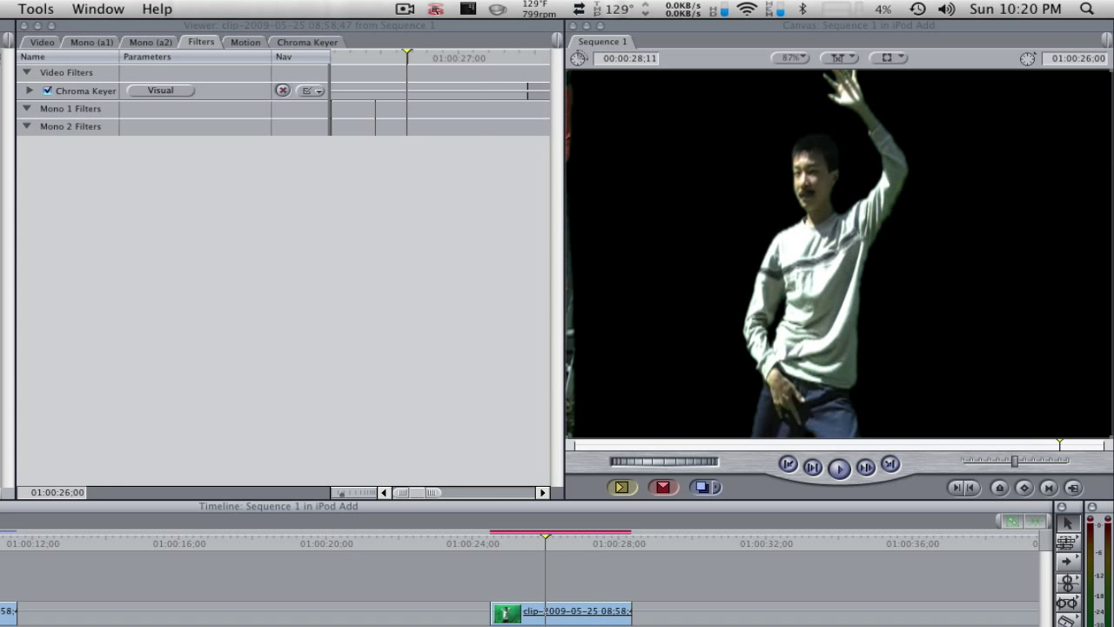
{"action": "key", "text": "Up"}
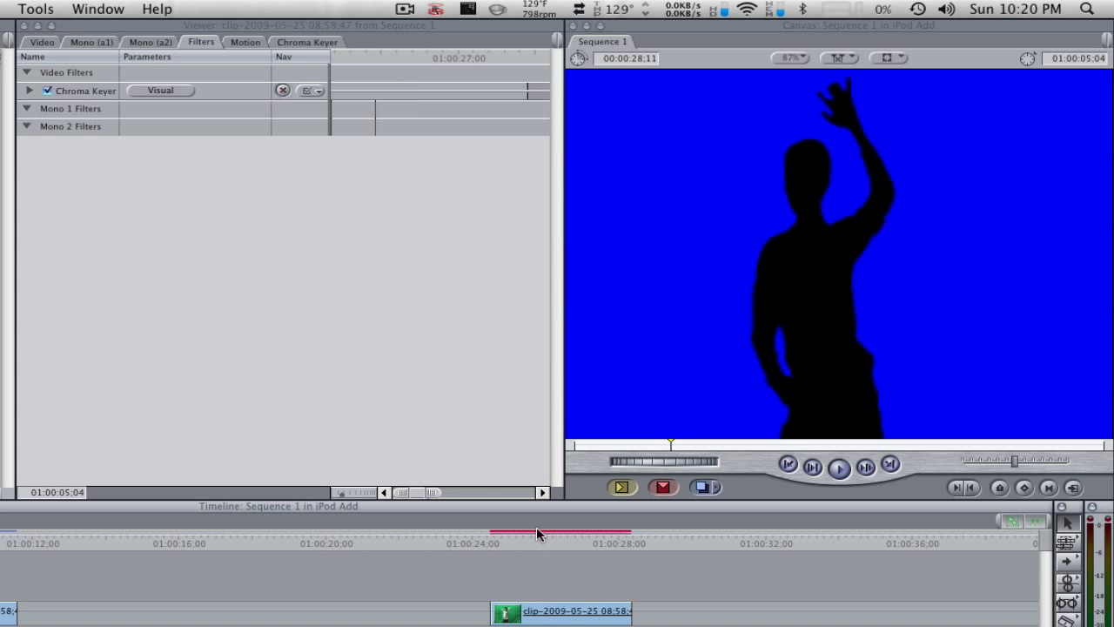
{"action": "left_click", "coordinate": [535, 537]}
Set Crop Left to 12 on the keyed dancer clip, then bring up the generator list.
{"action": "double_click", "coordinate": [564, 613]}
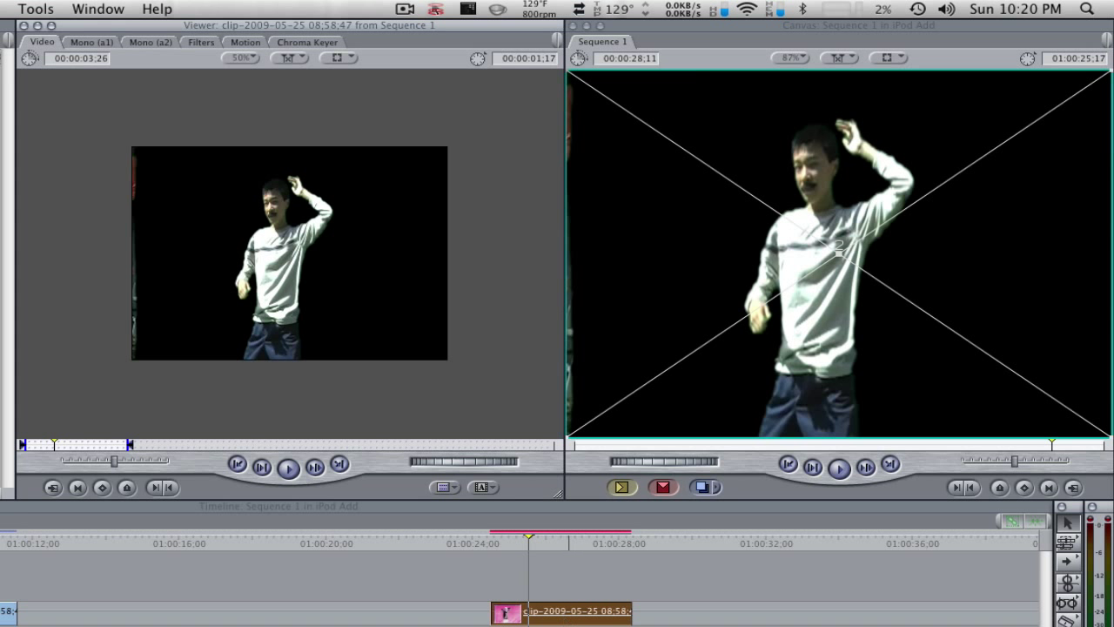
{"action": "left_click", "coordinate": [245, 42]}
{"action": "left_click_drag", "start_coordinate": [138, 214], "coordinate": [135, 217]}
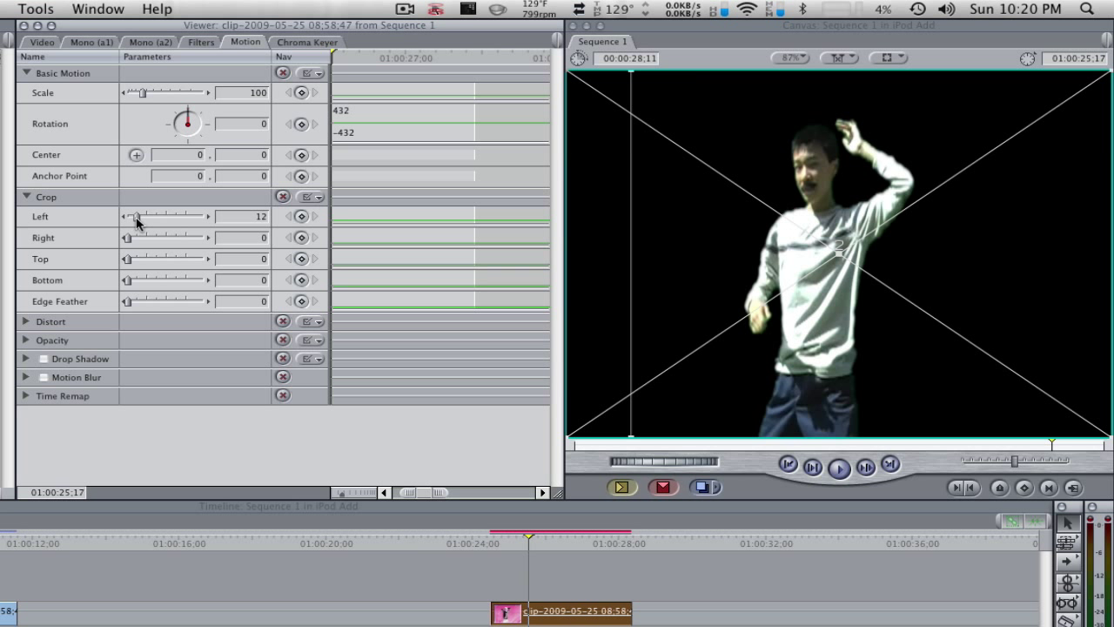
{"action": "left_click", "coordinate": [530, 540]}
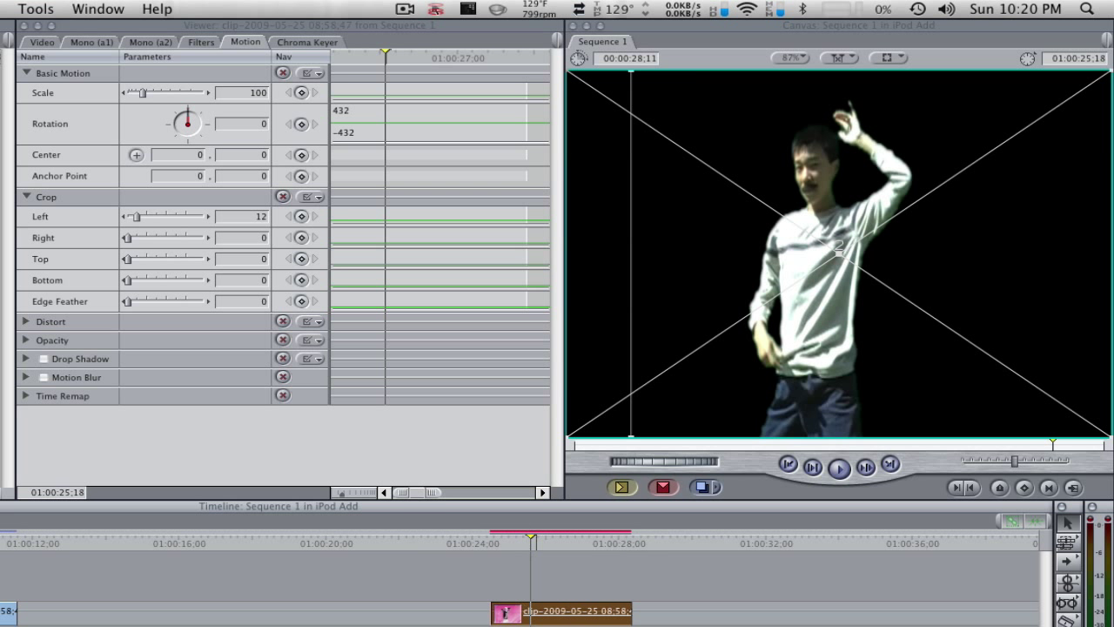
{"action": "left_click", "coordinate": [56, 41]}
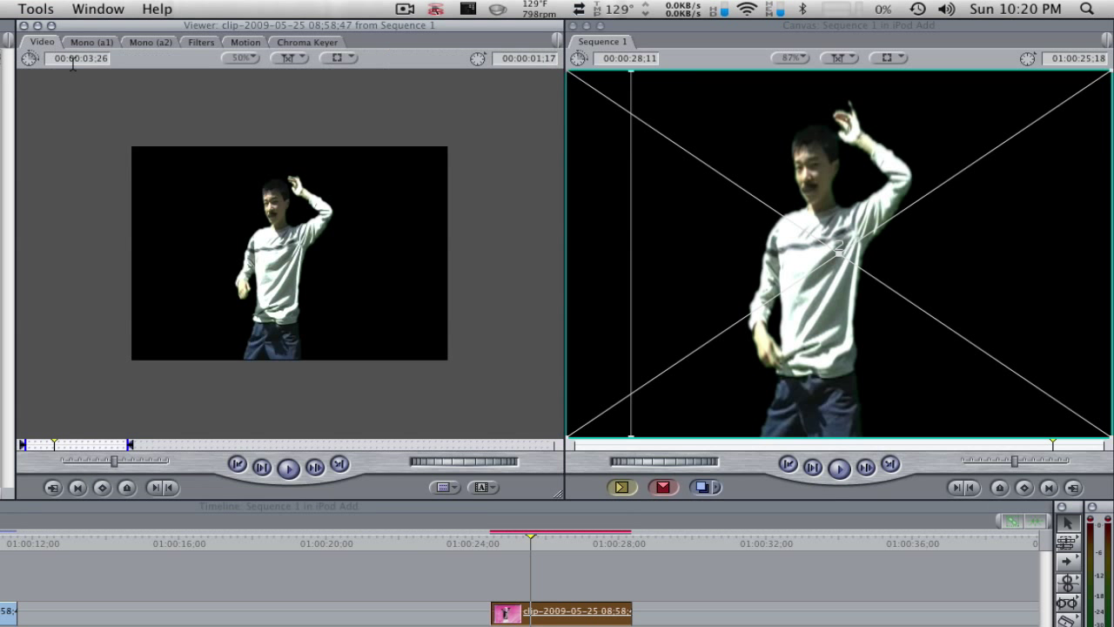
{"action": "left_click", "coordinate": [480, 487]}
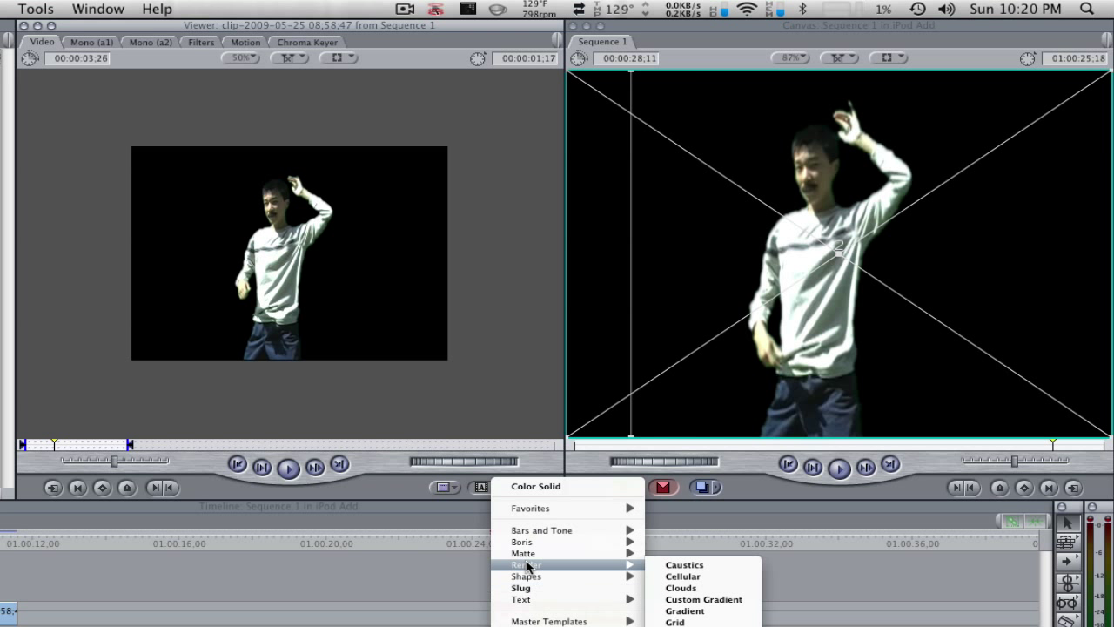
Create a Matte Color Solid, change it from blue to red, and drag it beneath the dancer clip.
{"action": "mouse_move", "coordinate": [526, 555]}
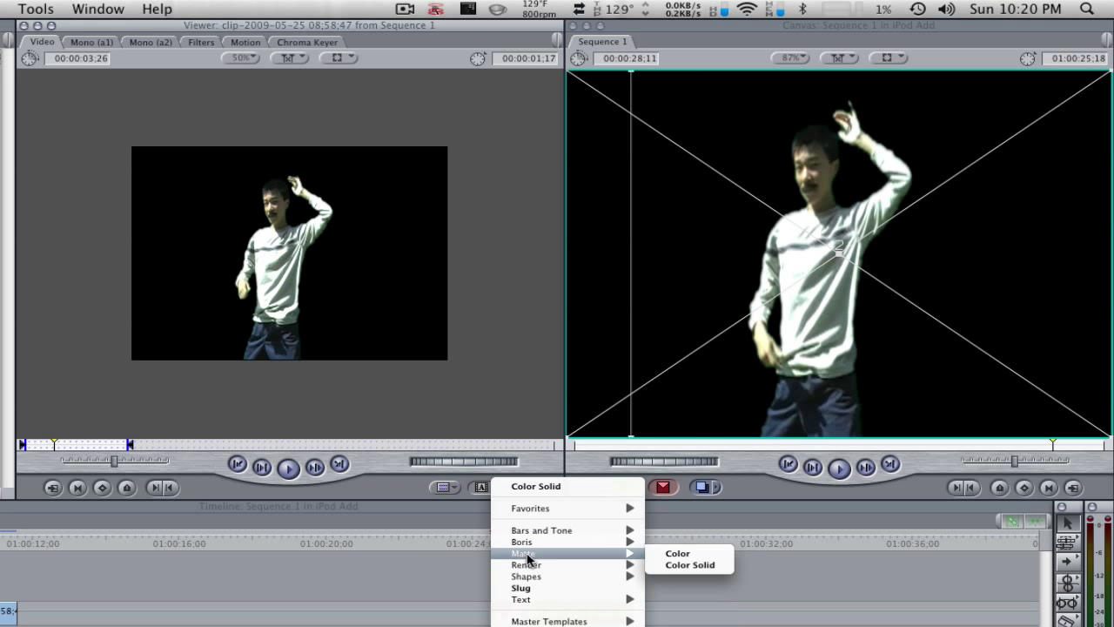
{"action": "left_click", "coordinate": [691, 564]}
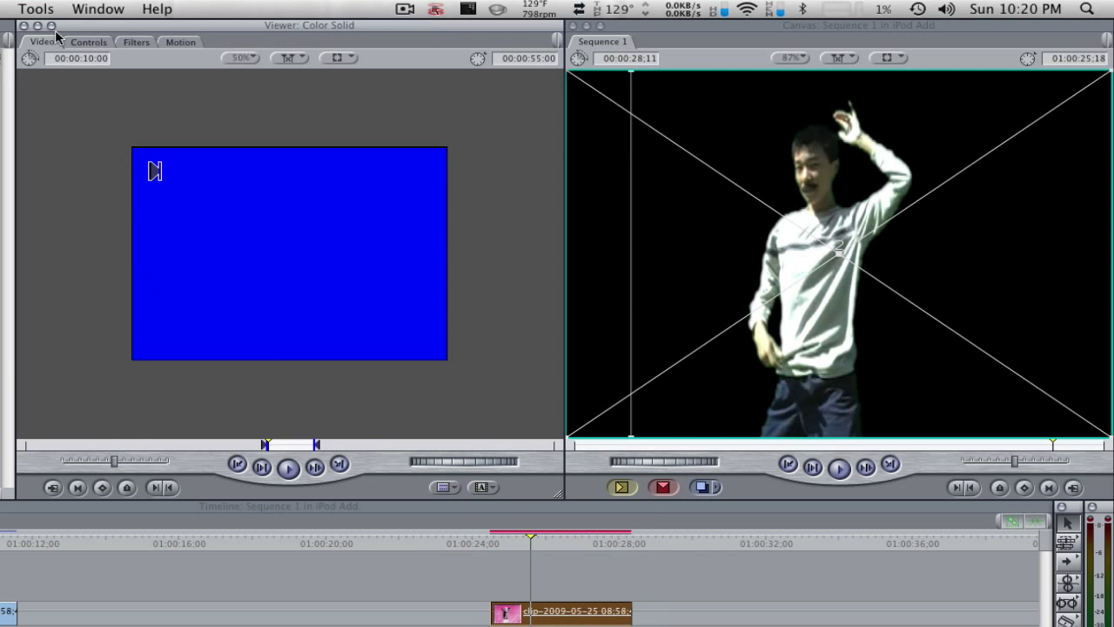
{"action": "left_click", "coordinate": [88, 42]}
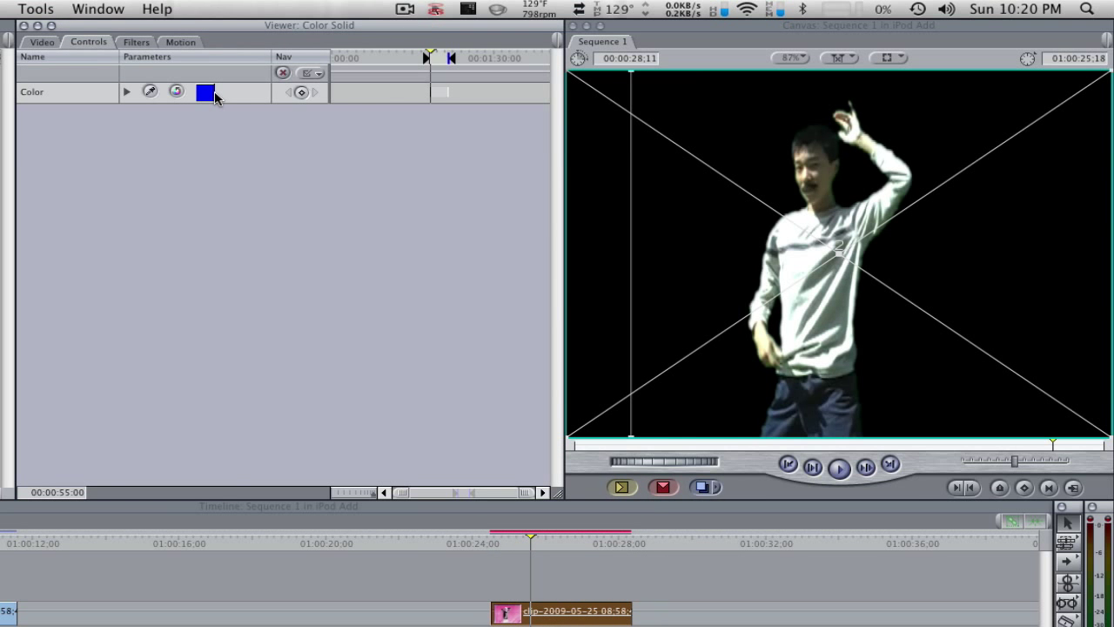
{"action": "left_click", "coordinate": [211, 93]}
{"action": "left_click_drag", "start_coordinate": [305, 345], "coordinate": [361, 329]}
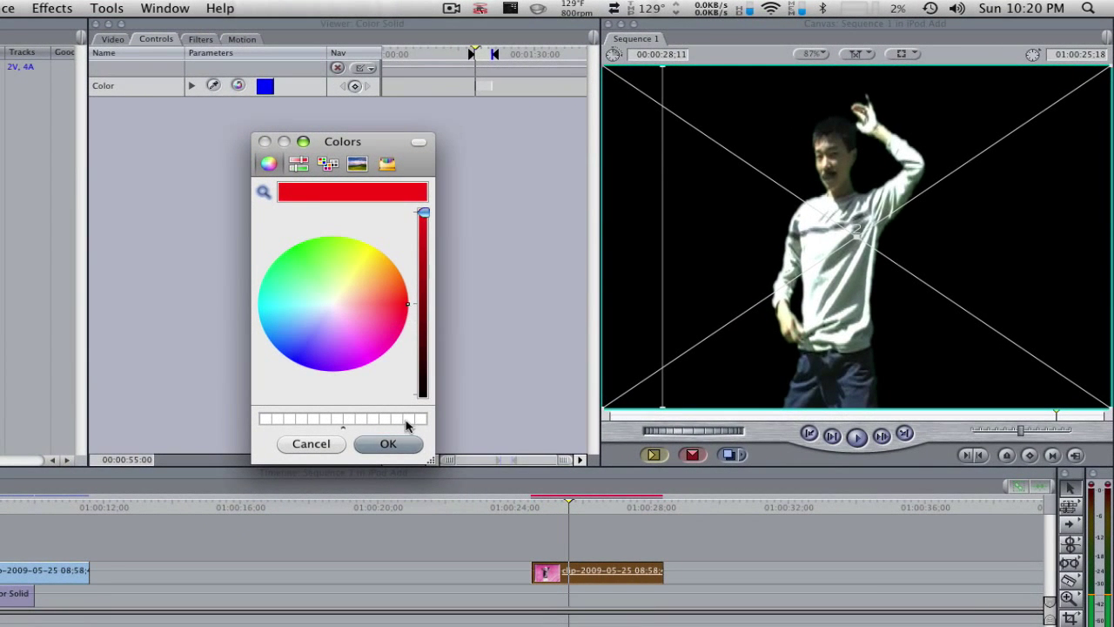
{"action": "left_click", "coordinate": [392, 446]}
{"action": "left_click", "coordinate": [112, 39]}
{"action": "left_click_drag", "start_coordinate": [295, 172], "coordinate": [530, 601]}
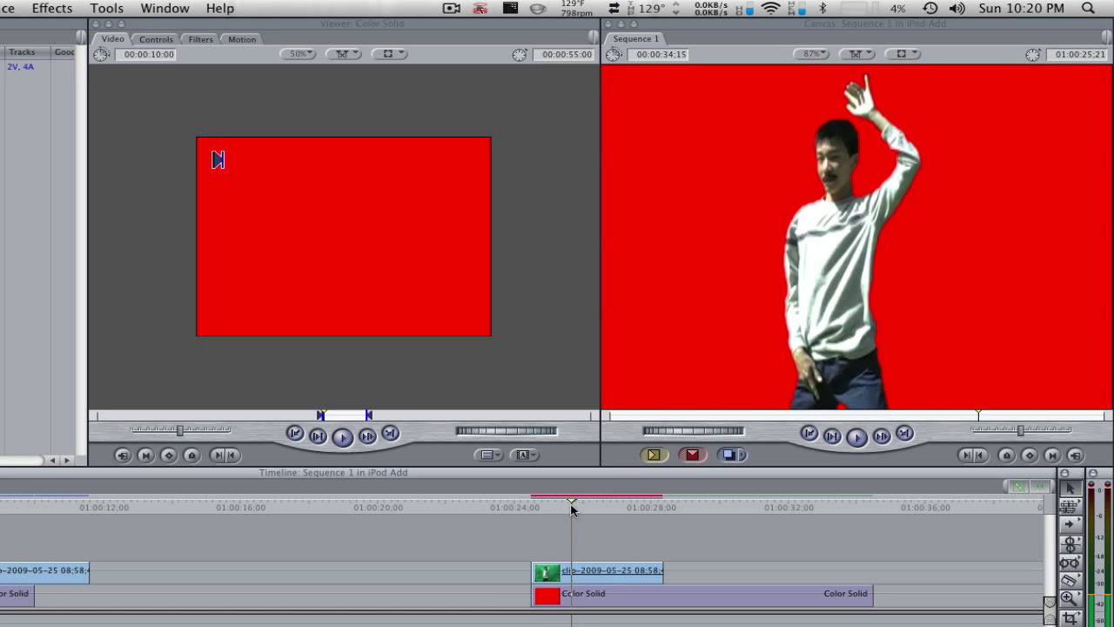
Add a Color Corrector 3-way filter to the keyed dancer clip.
{"action": "double_click", "coordinate": [559, 571]}
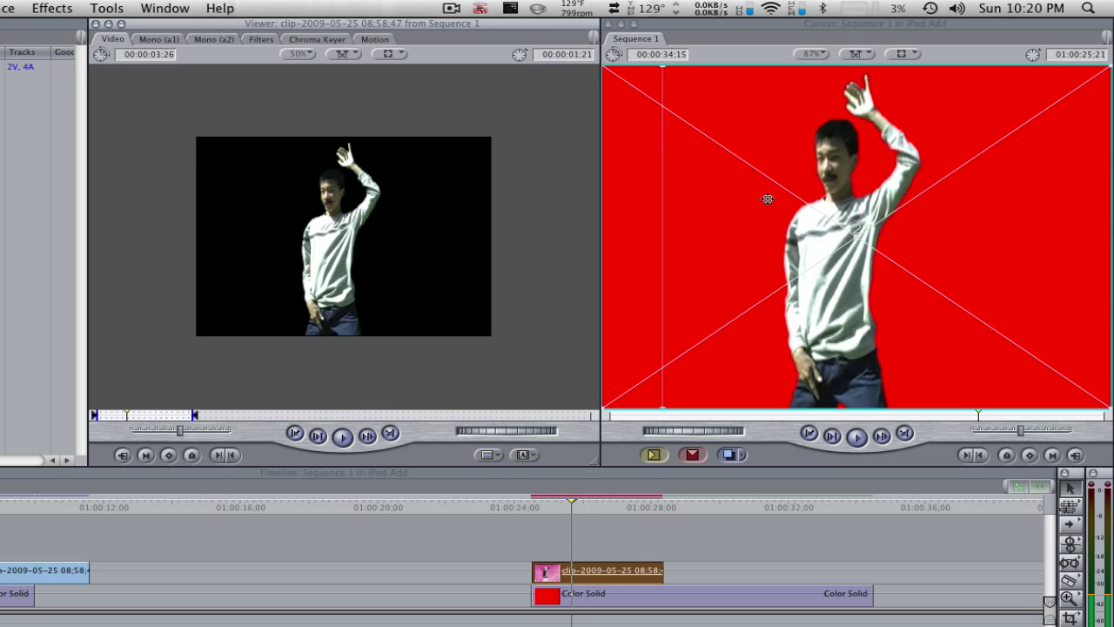
{"action": "left_click", "coordinate": [66, 8]}
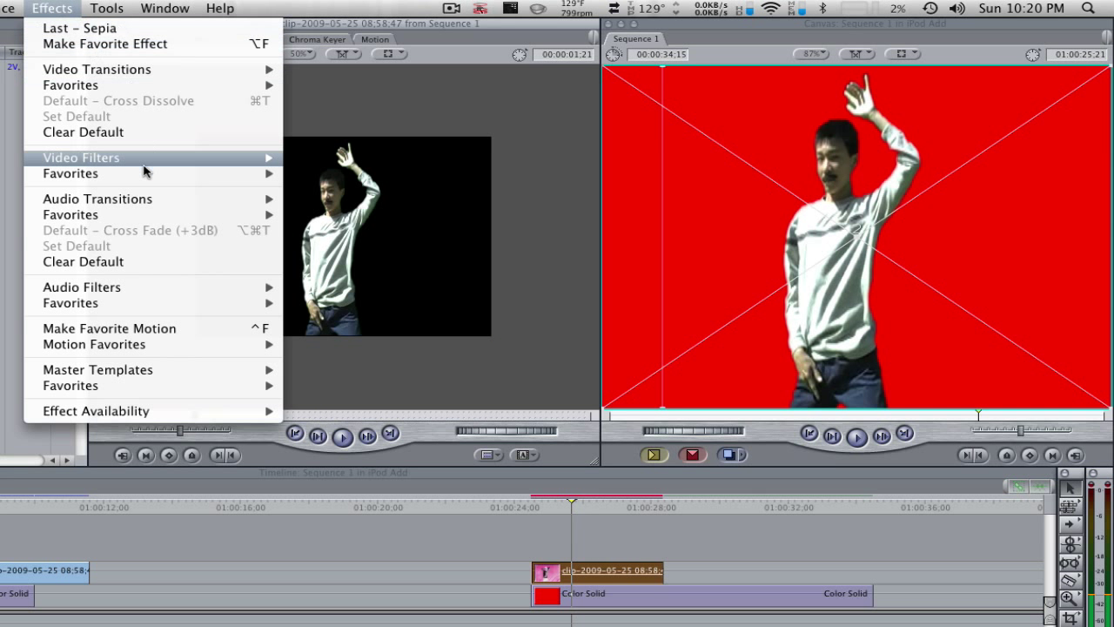
{"action": "mouse_move", "coordinate": [144, 158]}
{"action": "mouse_move", "coordinate": [352, 236]}
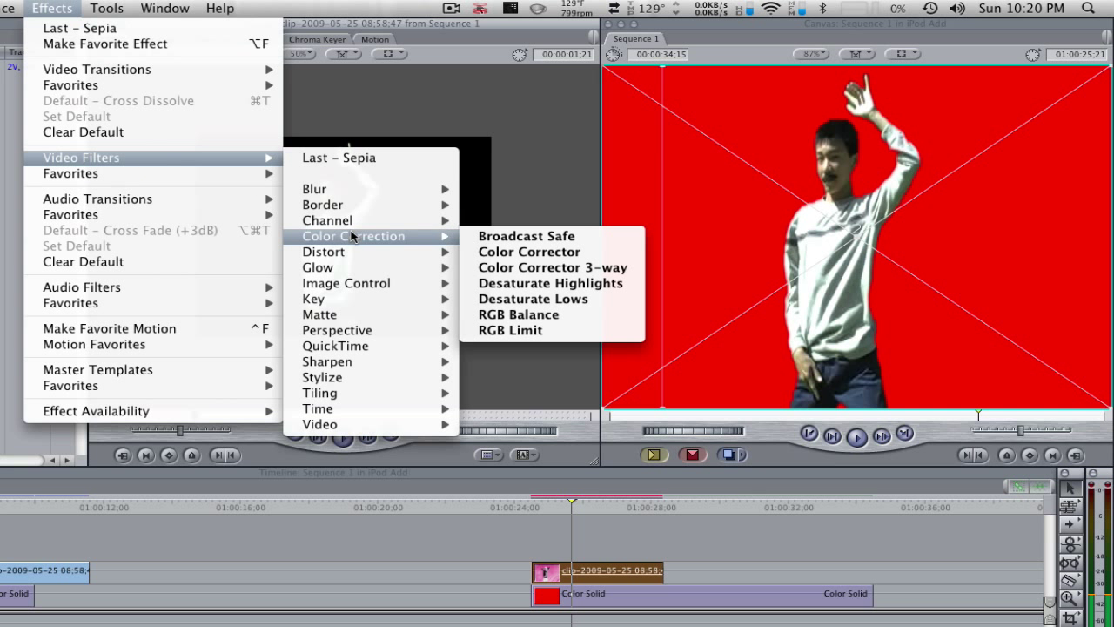
{"action": "left_click", "coordinate": [549, 267]}
{"action": "left_click", "coordinate": [458, 40]}
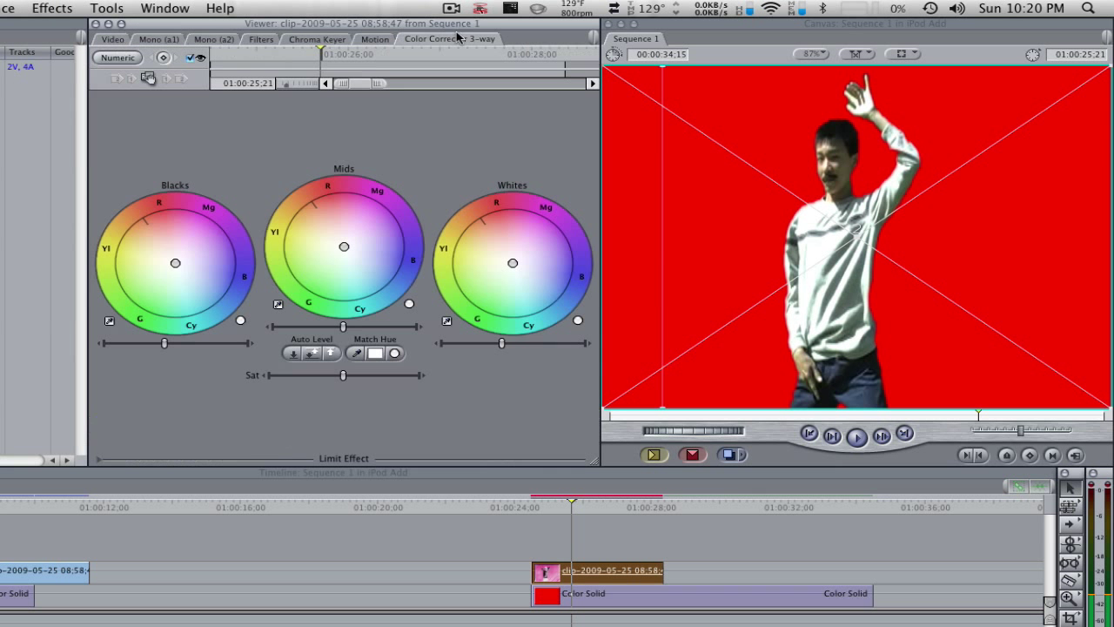
Brighten the whites, crush the blacks, lower saturation, shift the whites toward blue, then compare on/off.
{"action": "mouse_move", "coordinate": [505, 345]}
{"action": "left_mouse_down"}
{"action": "mouse_move", "coordinate": [528, 345]}
{"action": "mouse_move", "coordinate": [462, 348]}
{"action": "mouse_move", "coordinate": [498, 351]}
{"action": "left_mouse_up"}
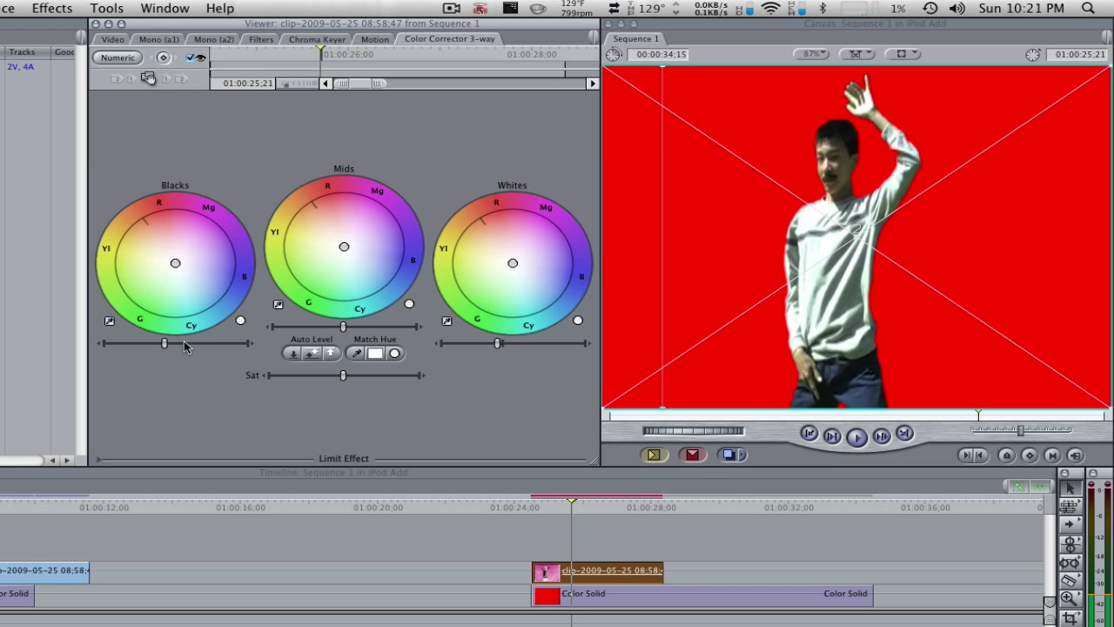
{"action": "mouse_move", "coordinate": [185, 346]}
{"action": "left_mouse_down"}
{"action": "mouse_move", "coordinate": [139, 350]}
{"action": "mouse_move", "coordinate": [169, 351]}
{"action": "left_mouse_up"}
{"action": "mouse_move", "coordinate": [344, 376]}
{"action": "left_mouse_down"}
{"action": "mouse_move", "coordinate": [396, 377]}
{"action": "mouse_move", "coordinate": [286, 390]}
{"action": "mouse_move", "coordinate": [365, 378]}
{"action": "left_mouse_up"}
{"action": "mouse_move", "coordinate": [517, 262]}
{"action": "left_mouse_down"}
{"action": "mouse_move", "coordinate": [532, 263]}
{"action": "mouse_move", "coordinate": [512, 263]}
{"action": "left_mouse_up"}
{"action": "key", "text": "F9"}
{"action": "key", "text": "F9"}
{"action": "left_click", "coordinate": [191, 60]}
{"action": "left_click", "coordinate": [192, 59]}
{"action": "left_click_drag", "start_coordinate": [534, 510], "coordinate": [531, 510]}
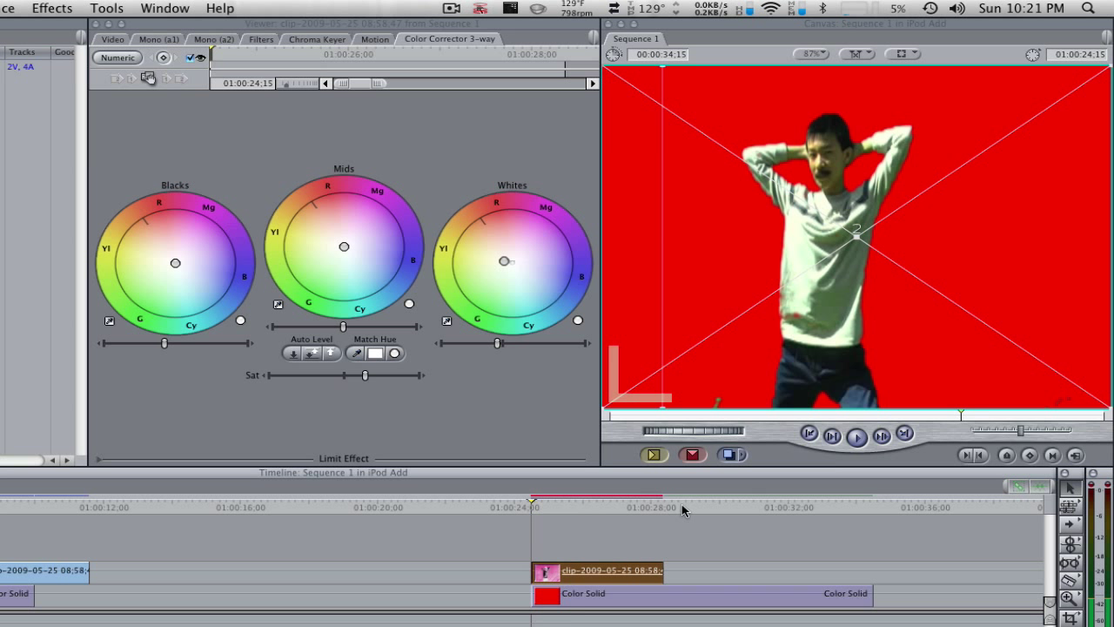
At the 26:06 waving frame, apply the Image Control Sepia filter to the dancer clip.
{"action": "left_click", "coordinate": [589, 505]}
{"action": "left_click", "coordinate": [38, 8]}
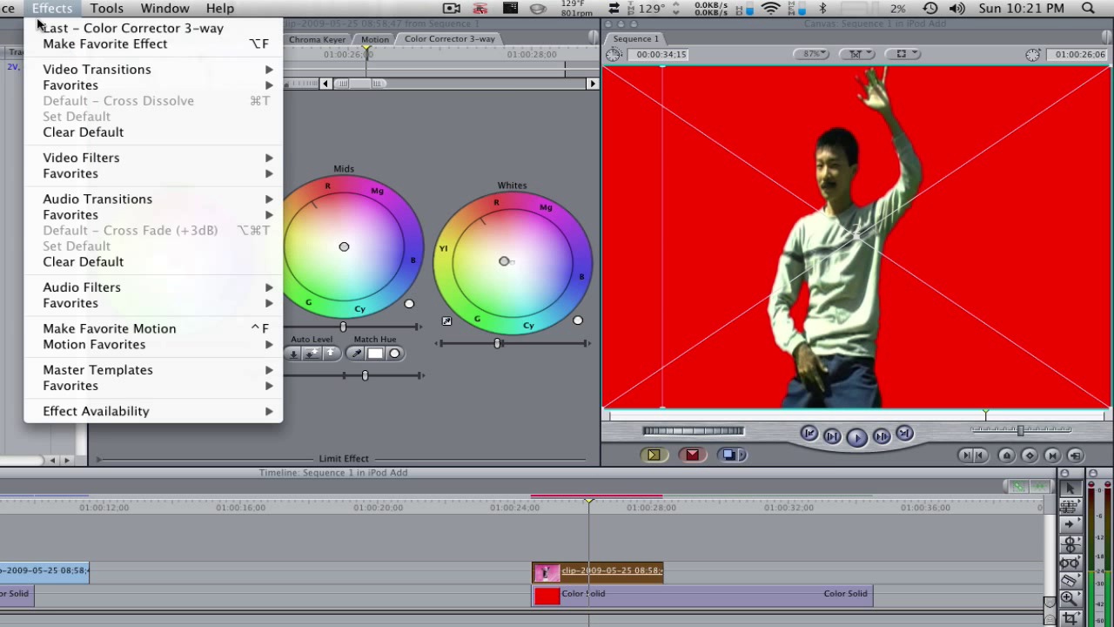
{"action": "mouse_move", "coordinate": [87, 159]}
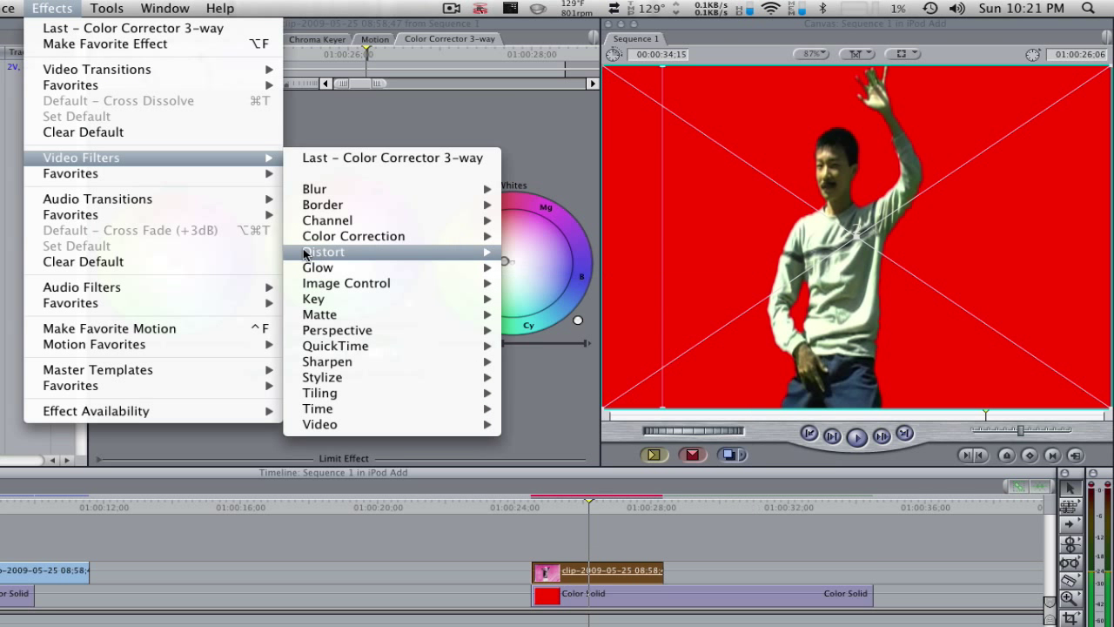
{"action": "mouse_move", "coordinate": [339, 280]}
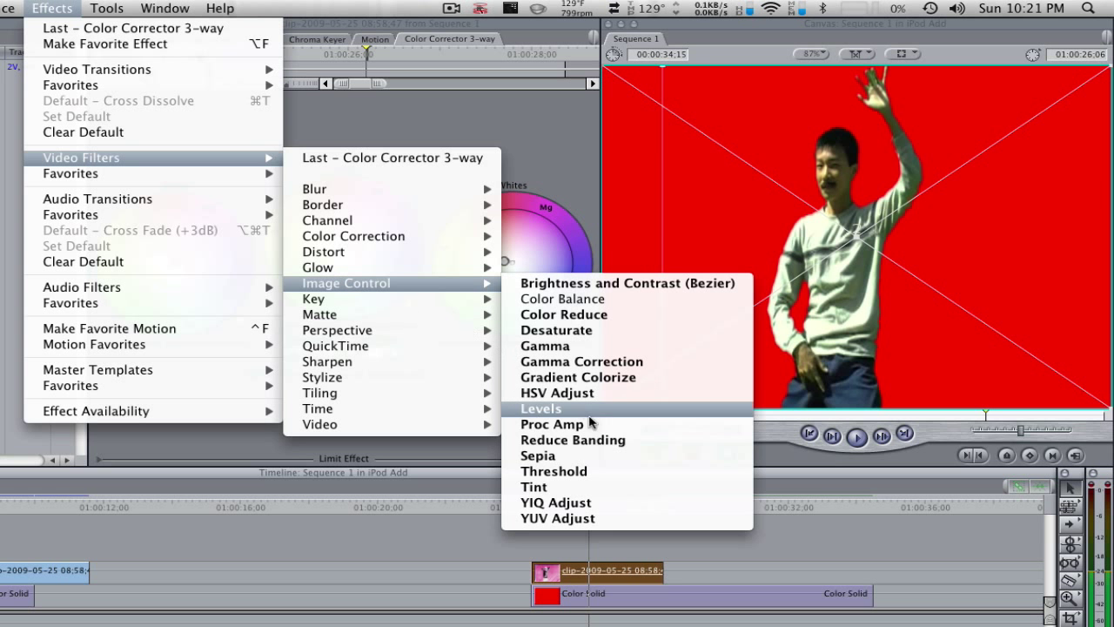
{"action": "left_click", "coordinate": [603, 454]}
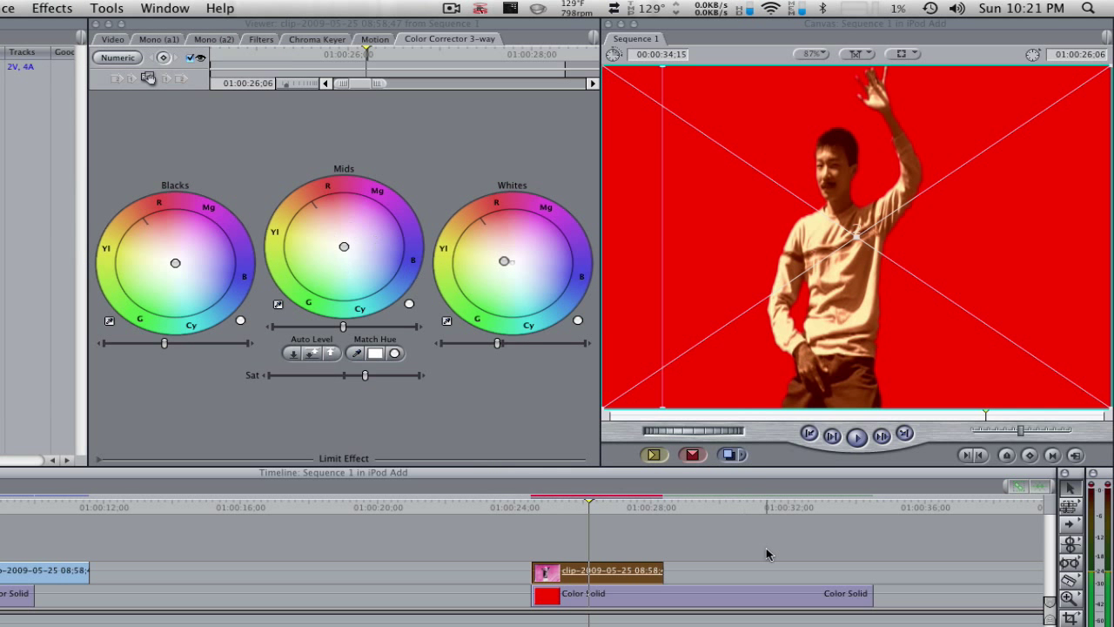
Set the Sepia Tint Color to pure black.
{"action": "left_click", "coordinate": [257, 40]}
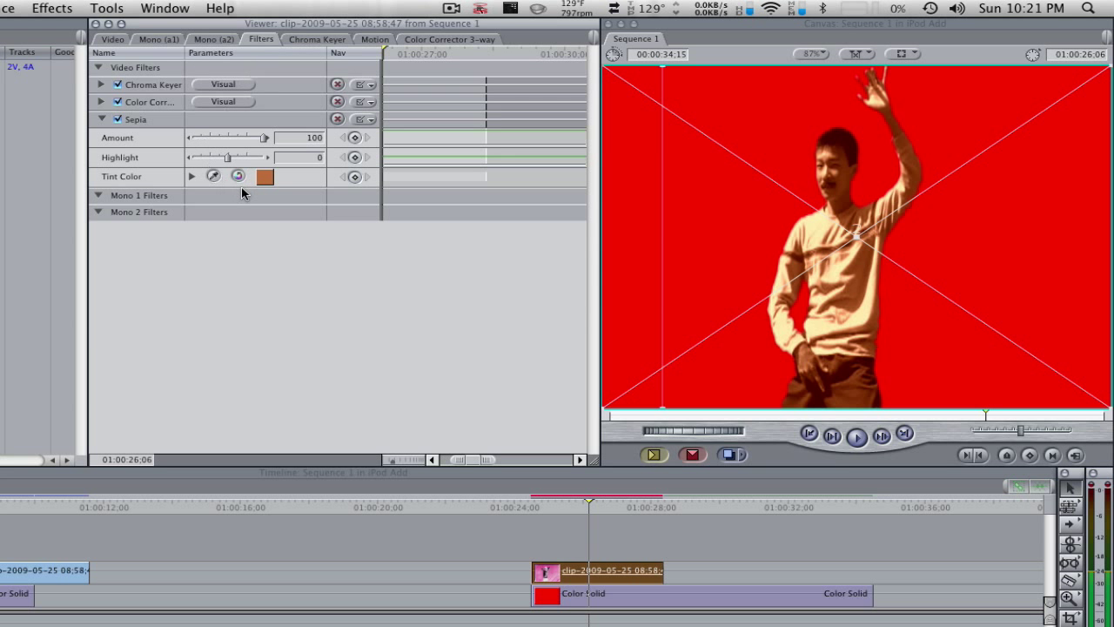
{"action": "left_click", "coordinate": [271, 176]}
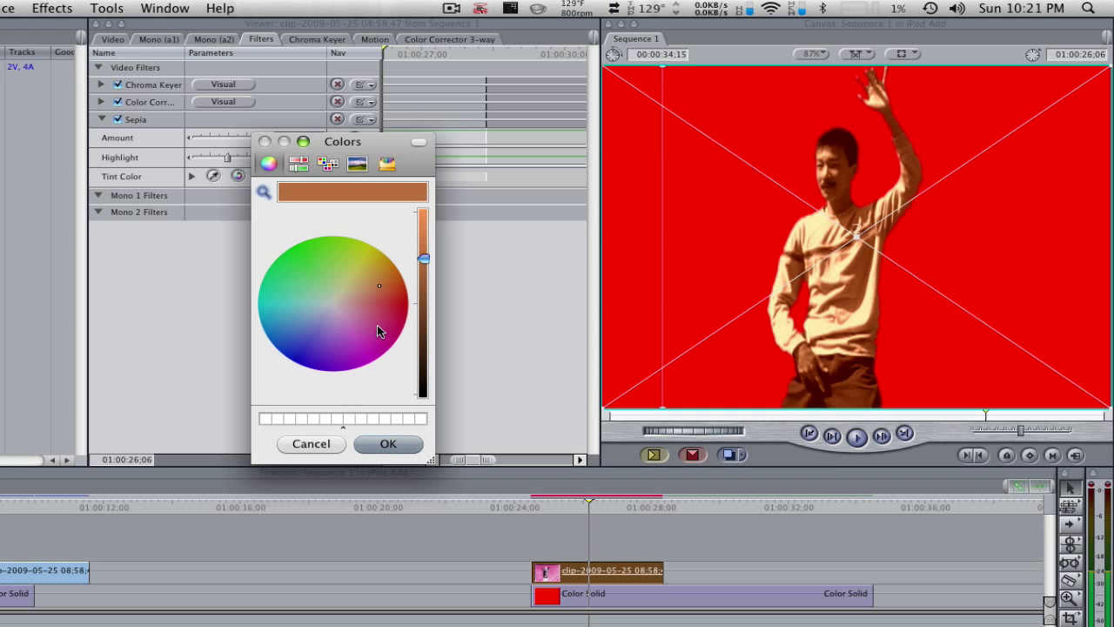
{"action": "left_click", "coordinate": [333, 317]}
{"action": "left_click_drag", "start_coordinate": [333, 317], "coordinate": [328, 302]}
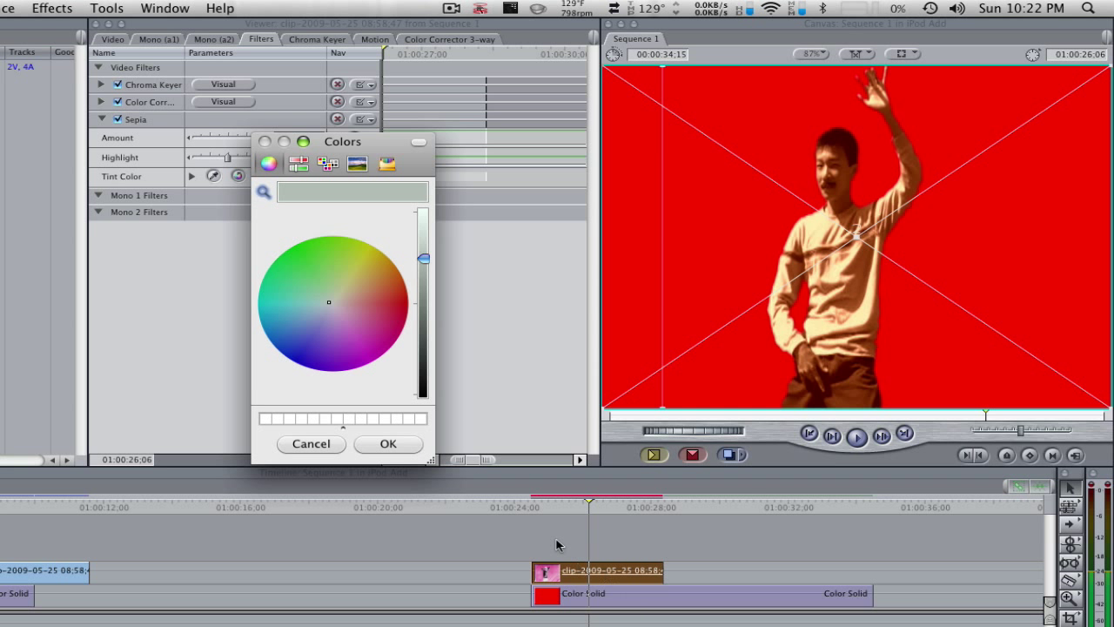
{"action": "left_click_drag", "start_coordinate": [427, 326], "coordinate": [442, 431]}
{"action": "left_click", "coordinate": [374, 443]}
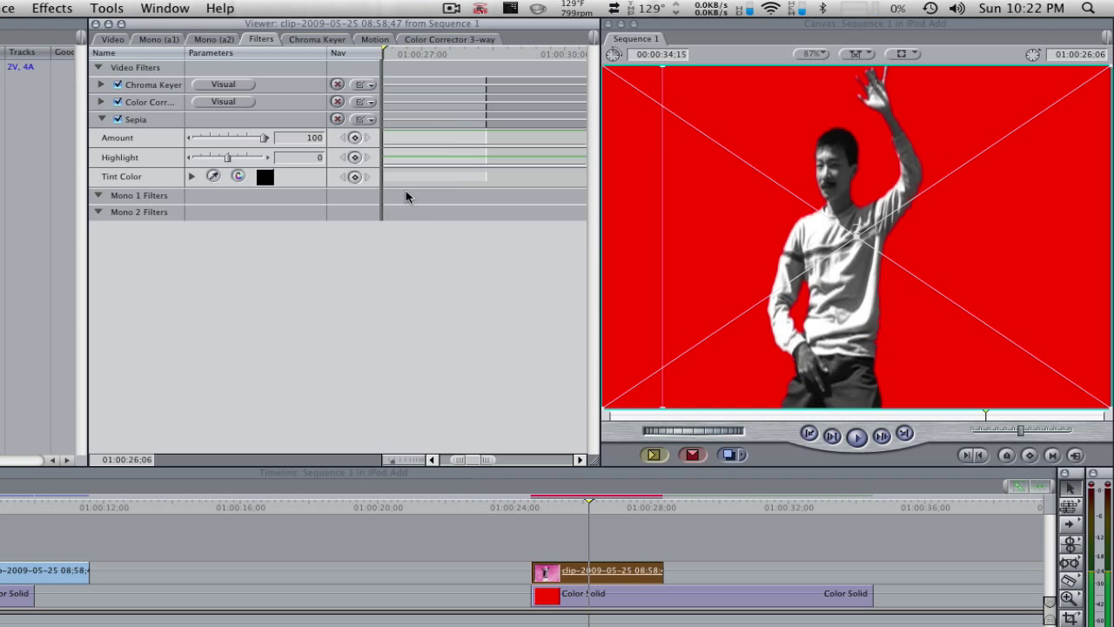
Drag Sepia Highlight to -100 and scrub around 01:00:26:03 to check the black silhouette.
{"action": "left_click_drag", "start_coordinate": [227, 160], "coordinate": [151, 165]}
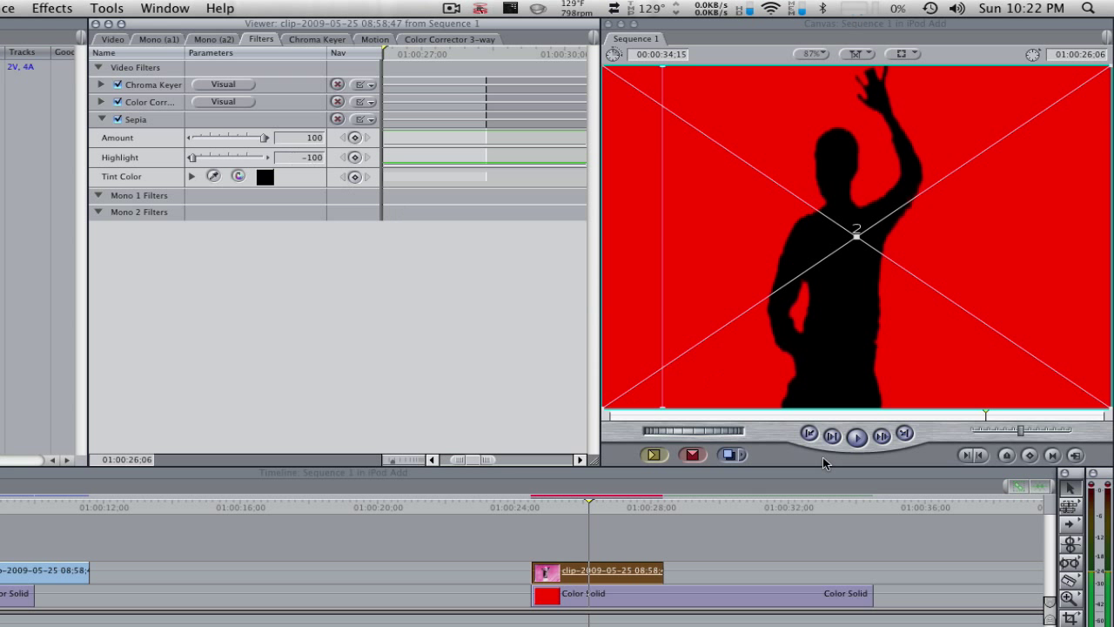
{"action": "left_click", "coordinate": [585, 502]}
{"action": "left_click_drag", "start_coordinate": [548, 501], "coordinate": [584, 533]}
Set a black Tint Color keyframe at 01:00:25:01, then advance to 01:00:26:18.
{"action": "left_click", "coordinate": [549, 507]}
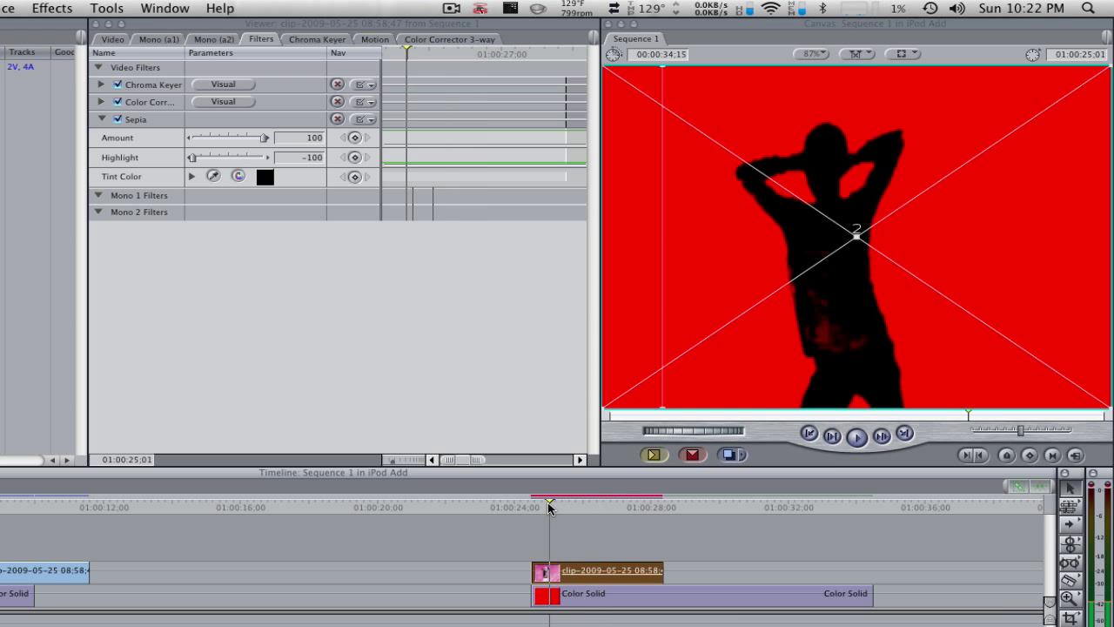
{"action": "left_click", "coordinate": [354, 177]}
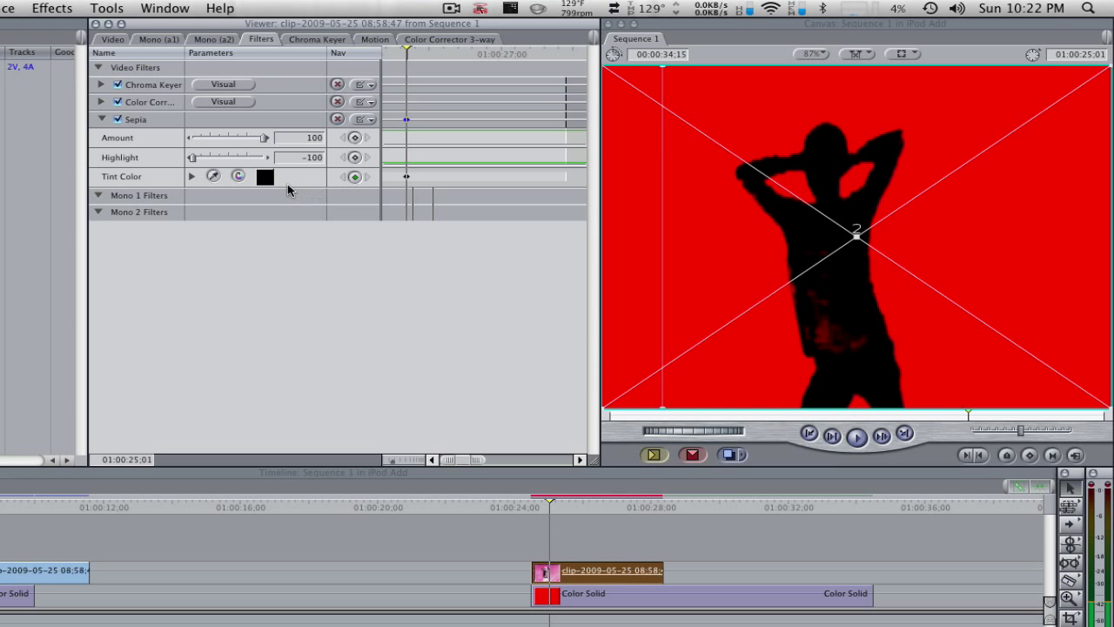
{"action": "key", "text": "space"}
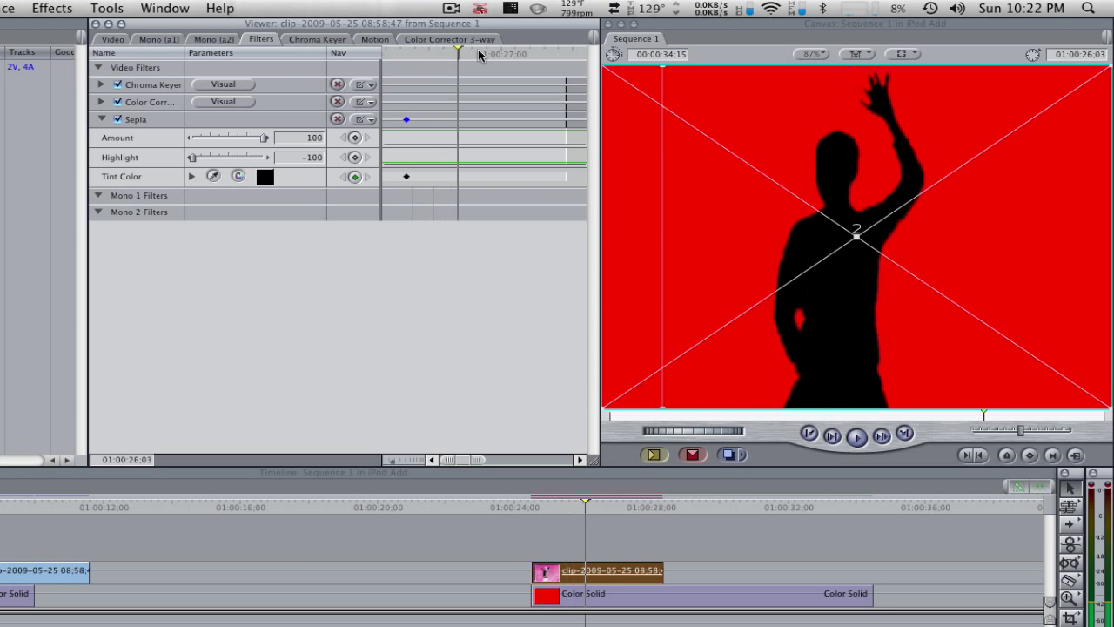
{"action": "key", "text": "space"}
Change the tint to bright green for a second keyframe and render the effect.
{"action": "left_click", "coordinate": [265, 179]}
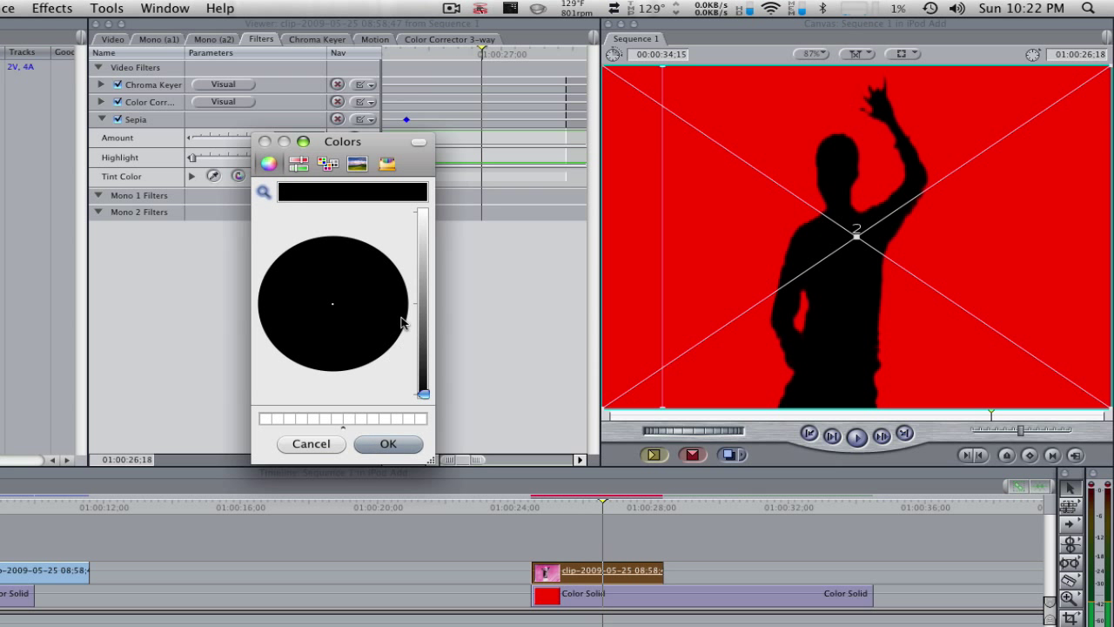
{"action": "left_click_drag", "start_coordinate": [423, 330], "coordinate": [424, 264]}
{"action": "left_click", "coordinate": [361, 320]}
{"action": "mouse_move", "coordinate": [361, 319]}
{"action": "left_mouse_down"}
{"action": "mouse_move", "coordinate": [396, 309]}
{"action": "mouse_move", "coordinate": [338, 322]}
{"action": "mouse_move", "coordinate": [302, 248]}
{"action": "left_mouse_up"}
{"action": "left_click", "coordinate": [388, 444]}
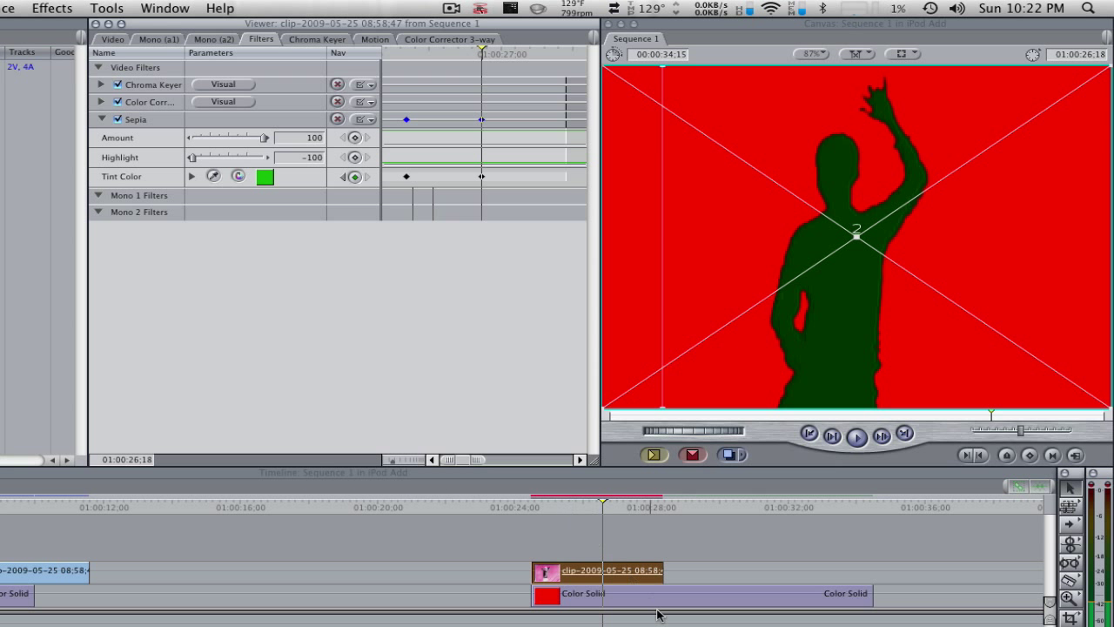
{"action": "key", "text": "super+r"}
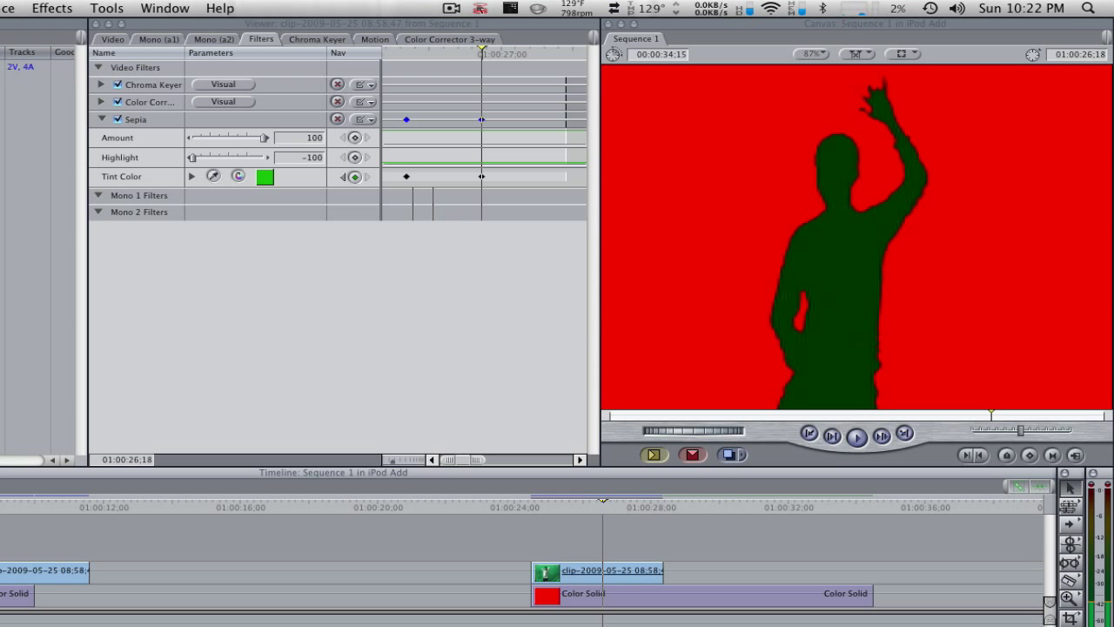
Play the rendered clip from its start, then check 01:00:25:01 and the green silhouette at 01:00:26:15.
{"action": "double_click", "coordinate": [536, 501]}
{"action": "left_click", "coordinate": [536, 501]}
{"action": "key", "text": "space"}
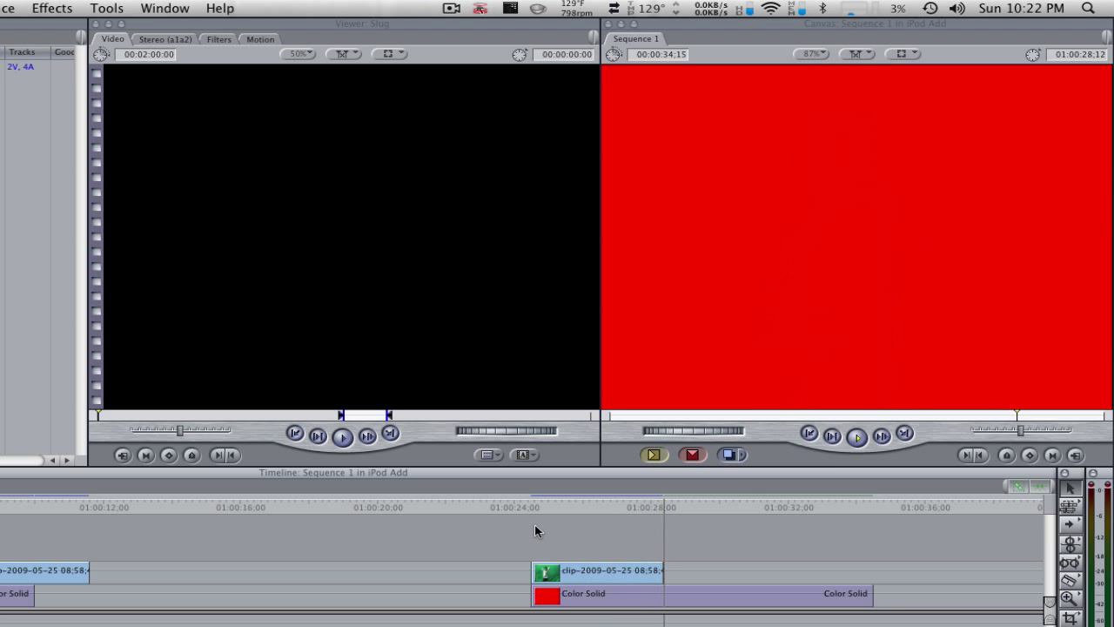
{"action": "key", "text": "space"}
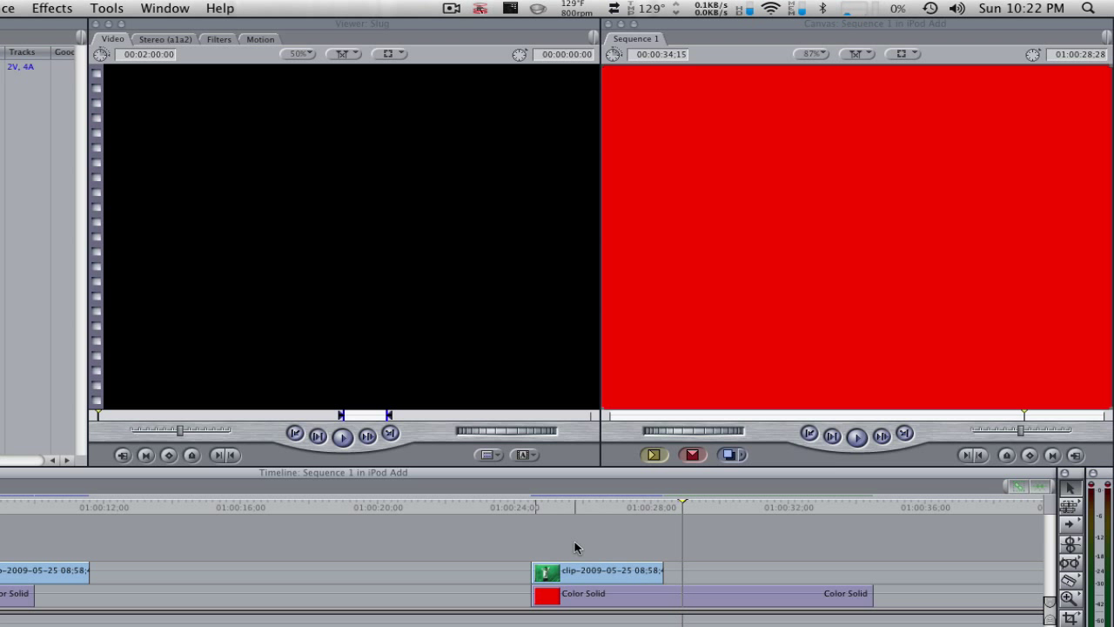
{"action": "left_click_drag", "start_coordinate": [573, 502], "coordinate": [550, 502]}
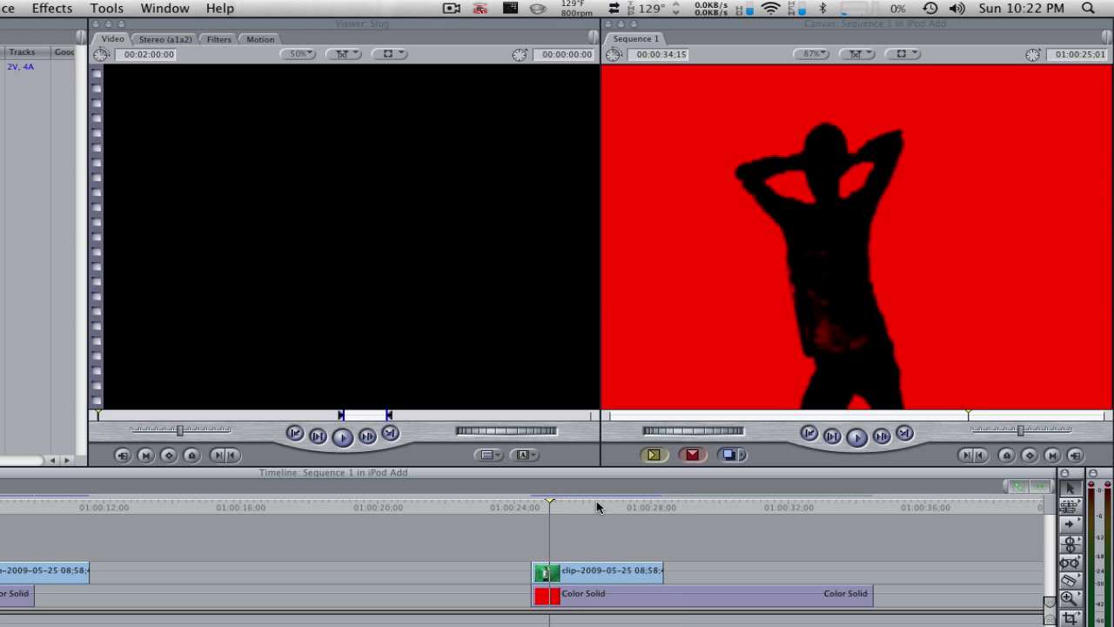
{"action": "left_click", "coordinate": [598, 503]}
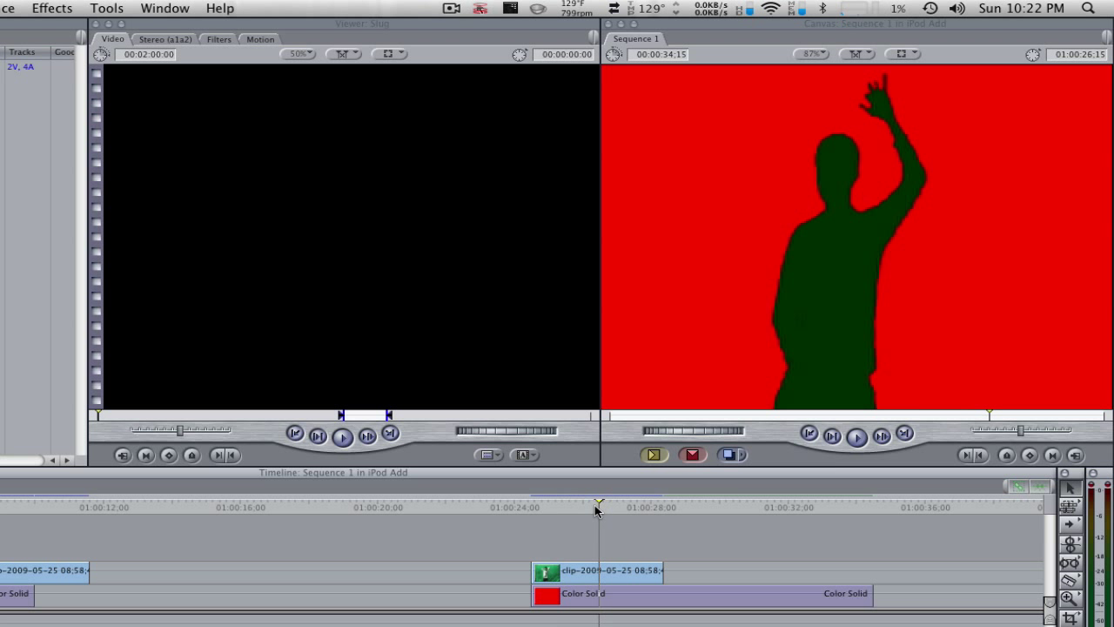